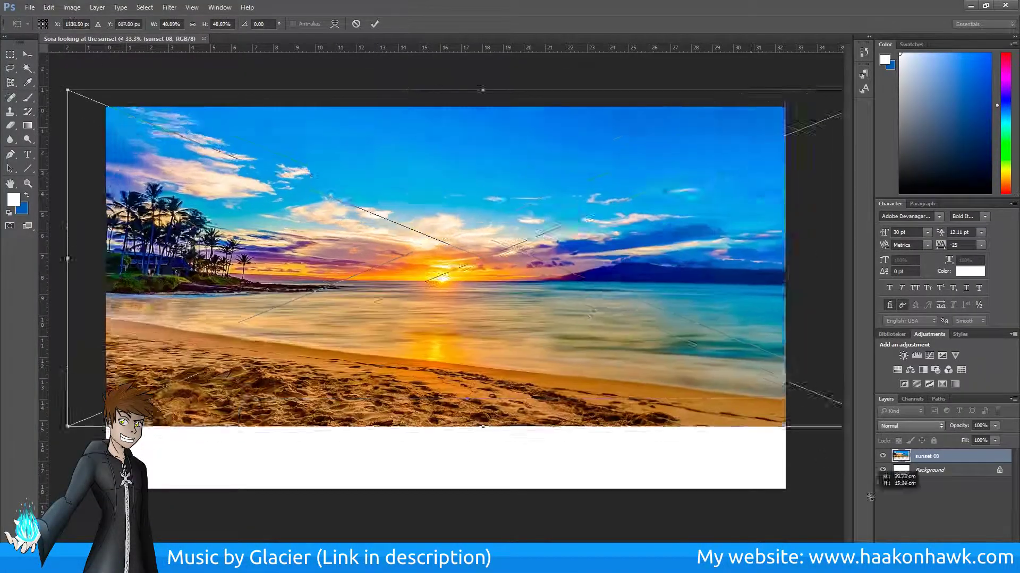
- Place the sunset-08 photo, then skew and position the beach-sand image over the lower canvas
{"action": "mouse_move", "coordinate": [554, 378]}
{"action": "left_mouse_down"}
{"action": "mouse_move", "coordinate": [485, 363]}
{"action": "mouse_move", "coordinate": [717, 345]}
{"action": "left_mouse_up"}
{"action": "key", "text": "Return"}
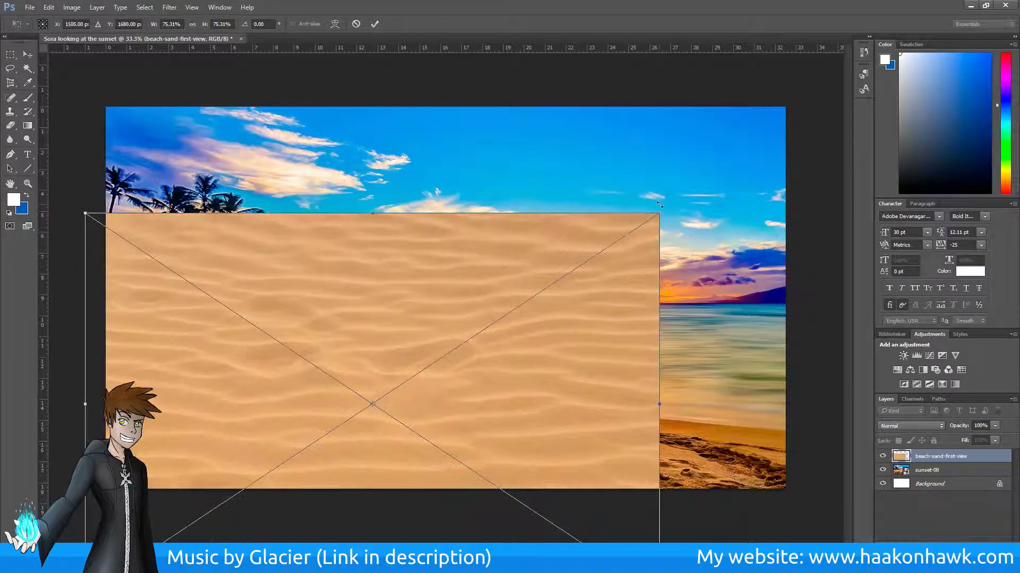
{"action": "right_click", "coordinate": [545, 254]}
{"action": "left_click", "coordinate": [563, 300]}
{"action": "mouse_move", "coordinate": [662, 217]}
{"action": "left_mouse_down"}
{"action": "mouse_move", "coordinate": [676, 443]}
{"action": "mouse_move", "coordinate": [724, 467]}
{"action": "left_mouse_up"}
{"action": "left_click", "coordinate": [512, 208]}
{"action": "mouse_move", "coordinate": [541, 205]}
{"action": "left_mouse_down"}
{"action": "mouse_move", "coordinate": [370, 372]}
{"action": "mouse_move", "coordinate": [800, 221]}
{"action": "left_mouse_up"}
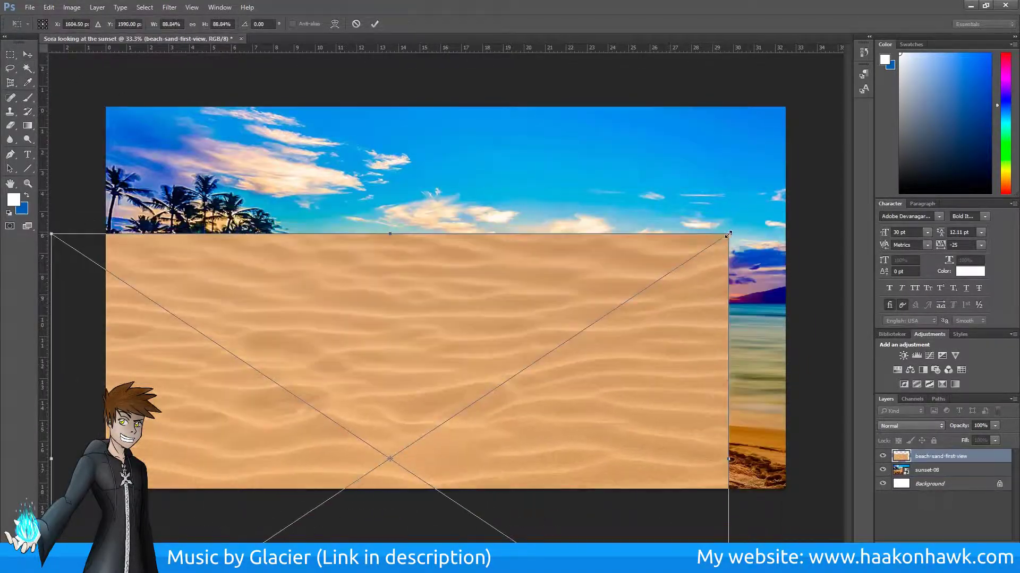
{"action": "key", "text": "Return"}
{"action": "key", "text": "ctrl+z"}
- Enlarge the sand layer and tilt it in Perspective down onto the beach foreground
{"action": "right_click", "coordinate": [223, 234]}
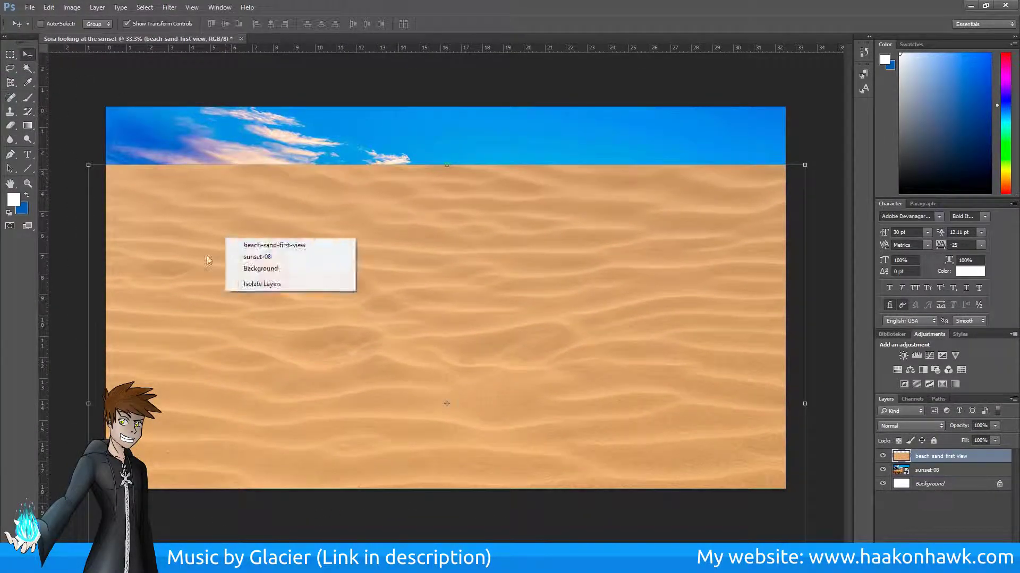
{"action": "key", "text": "Escape"}
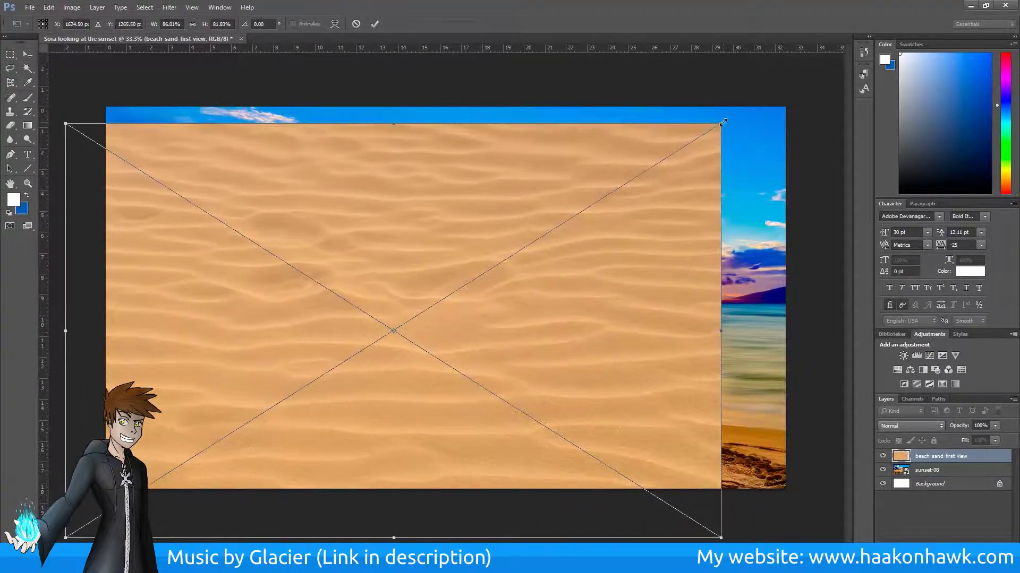
{"action": "left_click_drag", "start_coordinate": [646, 153], "coordinate": [784, 95]}
{"action": "mouse_move", "coordinate": [690, 265]}
{"action": "left_mouse_down"}
{"action": "mouse_move", "coordinate": [644, 323]}
{"action": "mouse_move", "coordinate": [667, 471]}
{"action": "left_mouse_up"}
{"action": "right_click", "coordinate": [505, 251]}
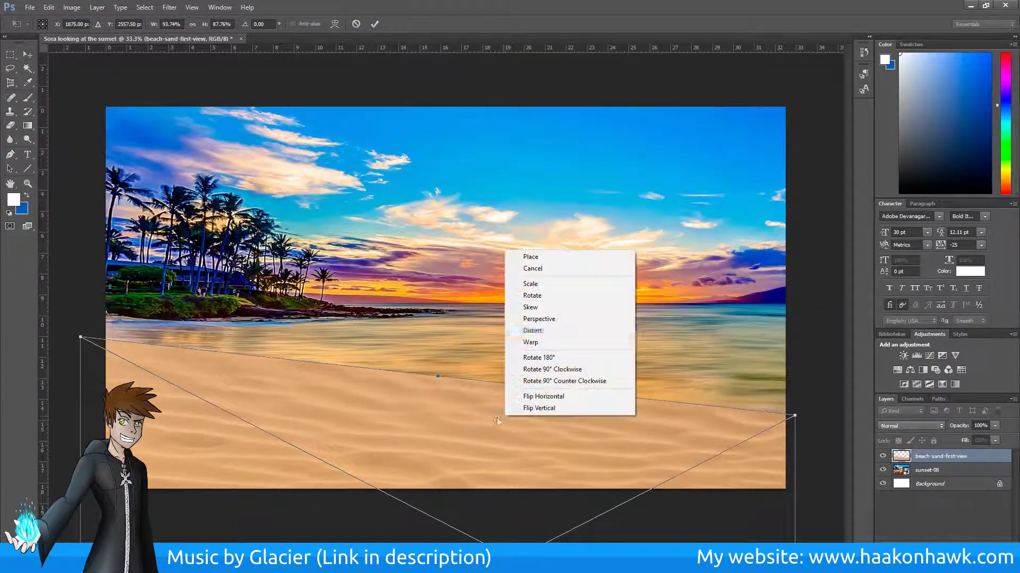
{"action": "left_click", "coordinate": [537, 340]}
{"action": "left_click_drag", "start_coordinate": [111, 434], "coordinate": [181, 496]}
{"action": "left_click_drag", "start_coordinate": [457, 181], "coordinate": [348, 382]}
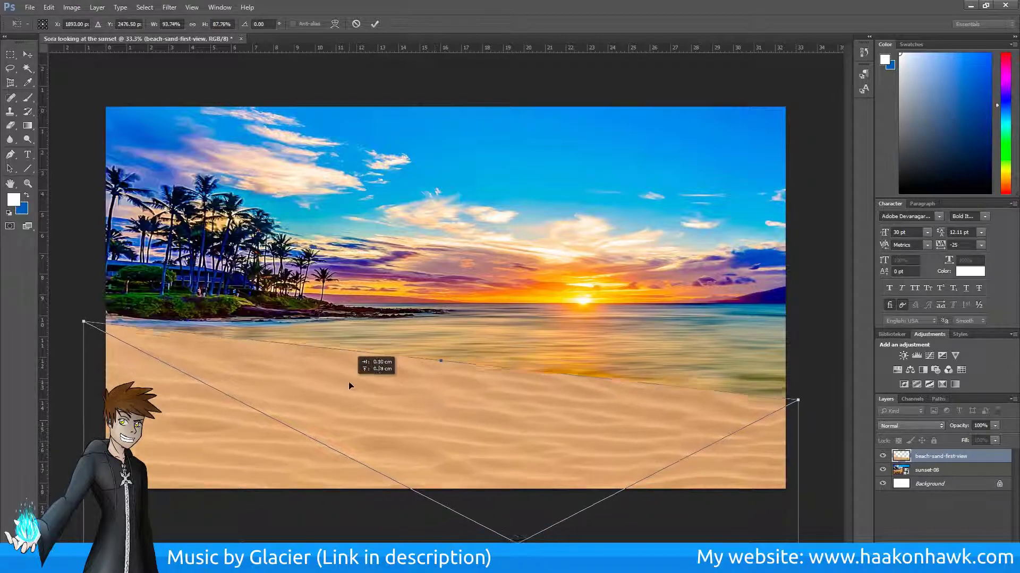
{"action": "key", "text": "Return"}
- Set the sand layer to 79% opacity, erase its edges, and blend it in Lighten mode
{"action": "double_click", "coordinate": [924, 461]}
{"action": "type", "text": "79"}
{"action": "key", "text": "Return"}
{"action": "key", "text": "e"}
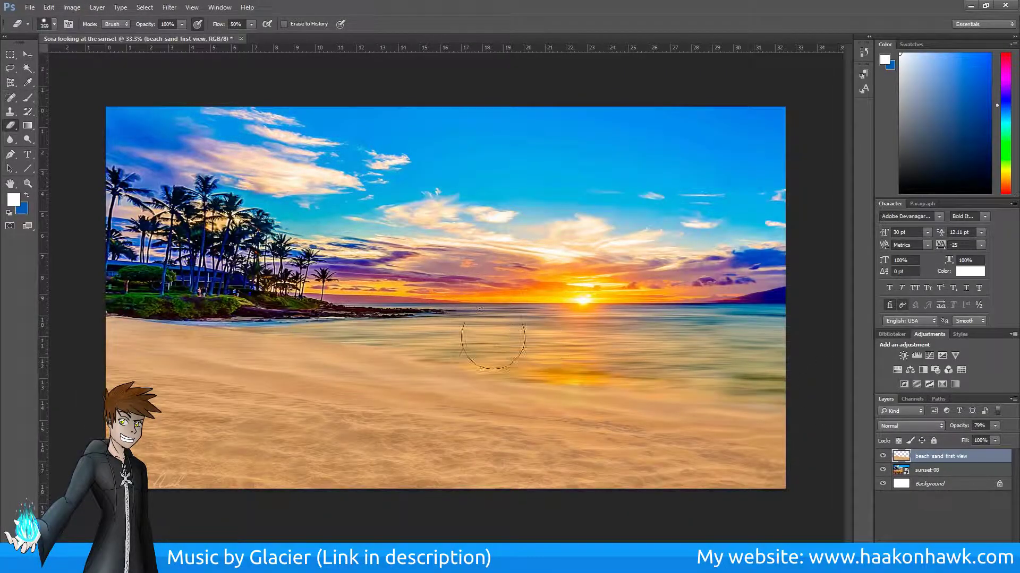
{"action": "double_click", "coordinate": [929, 459]}
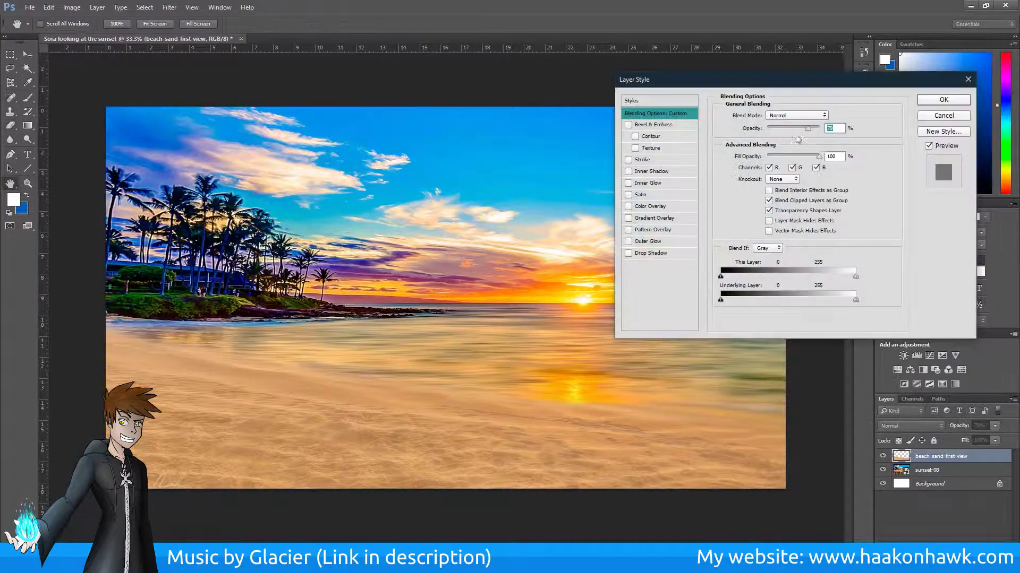
{"action": "left_click", "coordinate": [797, 115]}
{"action": "left_click", "coordinate": [787, 186]}
{"action": "key", "text": "Return"}
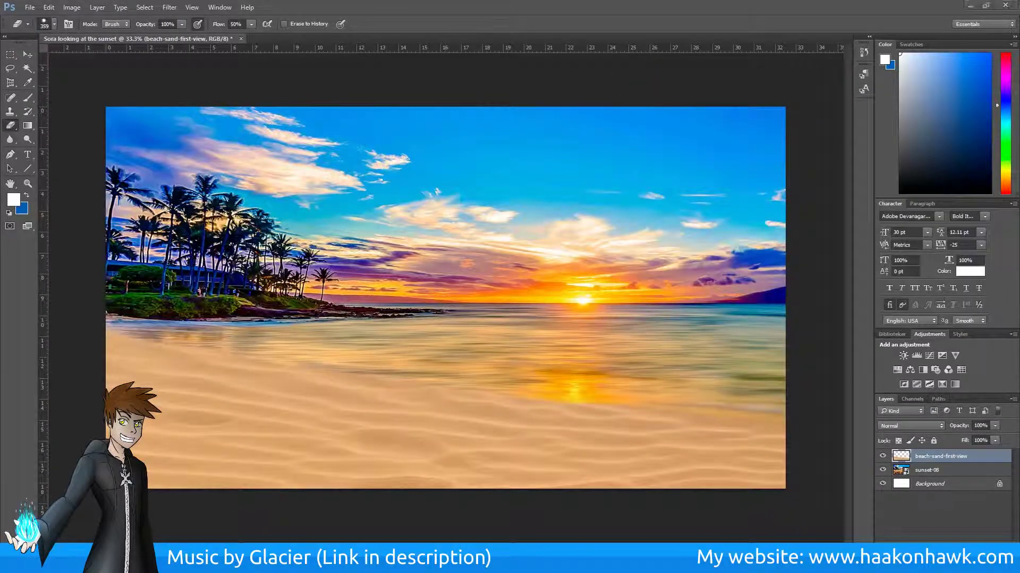
- Shrink the Sora render and bend it with Warp
{"action": "mouse_move", "coordinate": [69, 87]}
{"action": "left_mouse_down"}
{"action": "mouse_move", "coordinate": [89, 124]}
{"action": "mouse_move", "coordinate": [81, 169]}
{"action": "left_mouse_up"}
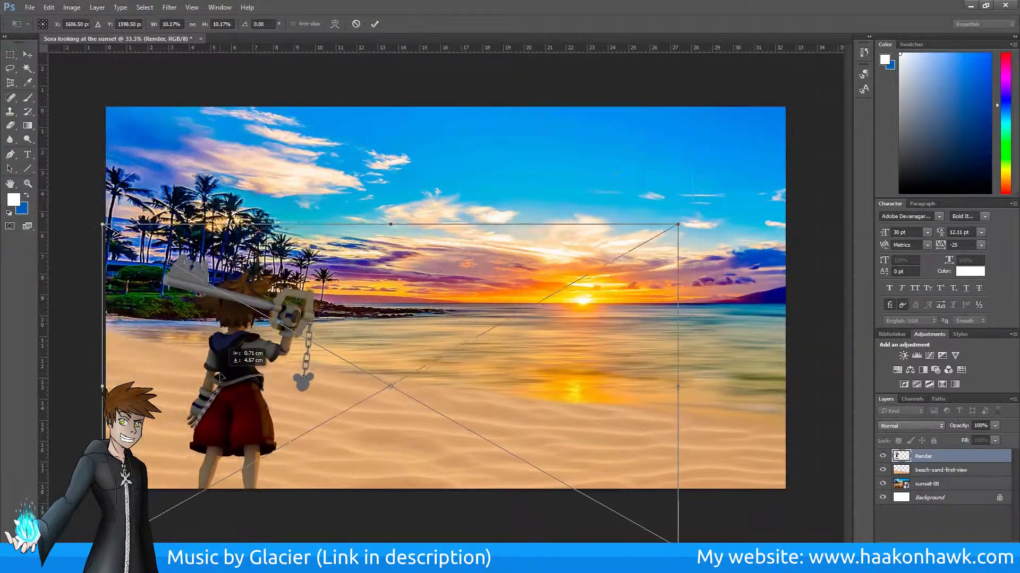
{"action": "right_click", "coordinate": [270, 199]}
{"action": "left_click", "coordinate": [286, 276]}
{"action": "left_click_drag", "start_coordinate": [271, 199], "coordinate": [315, 174]}
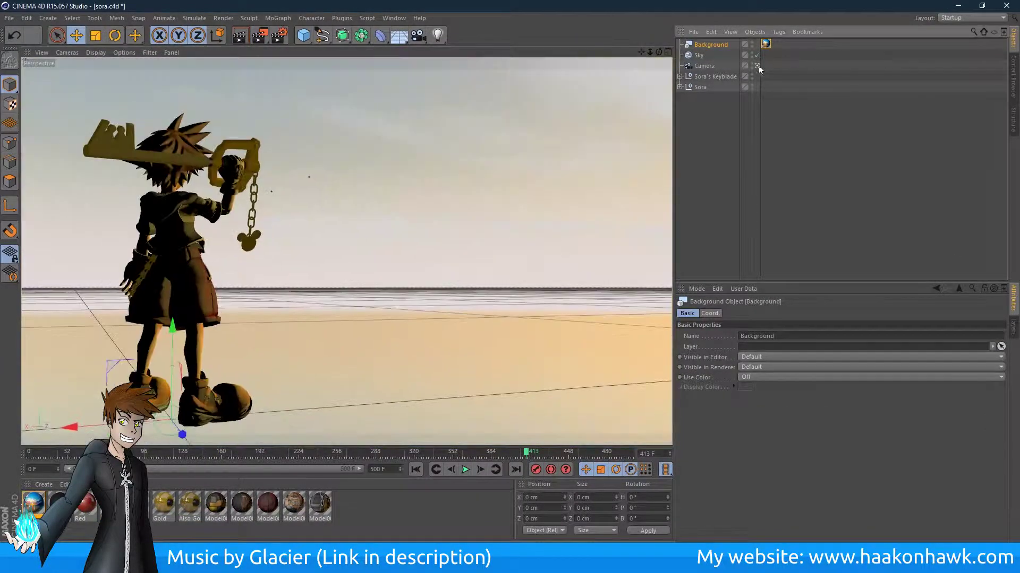
- Hide the Background object in the camera view and render Sora full screen with Shift+R
{"action": "left_click", "coordinate": [757, 66]}
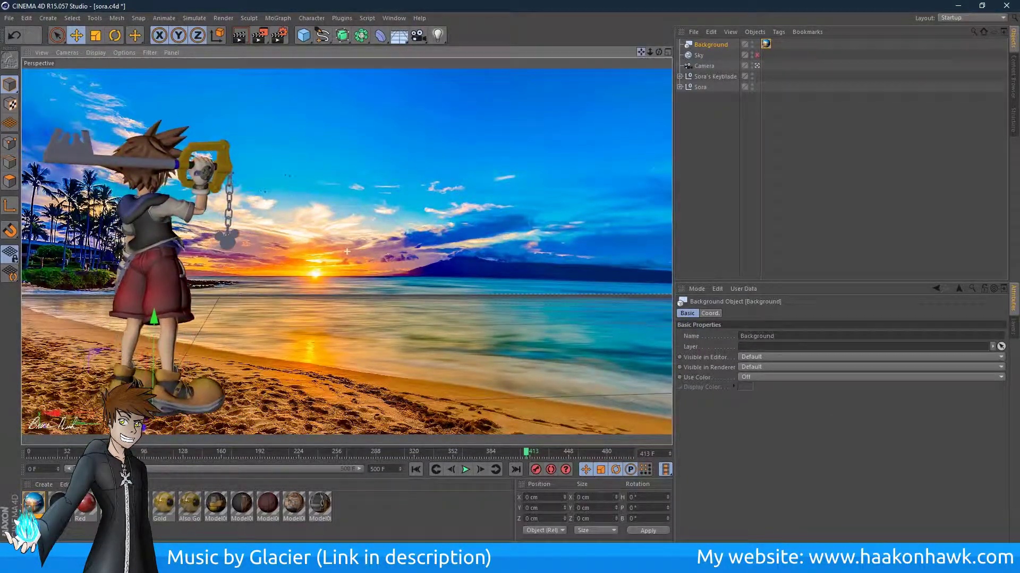
{"action": "key", "text": "Delete"}
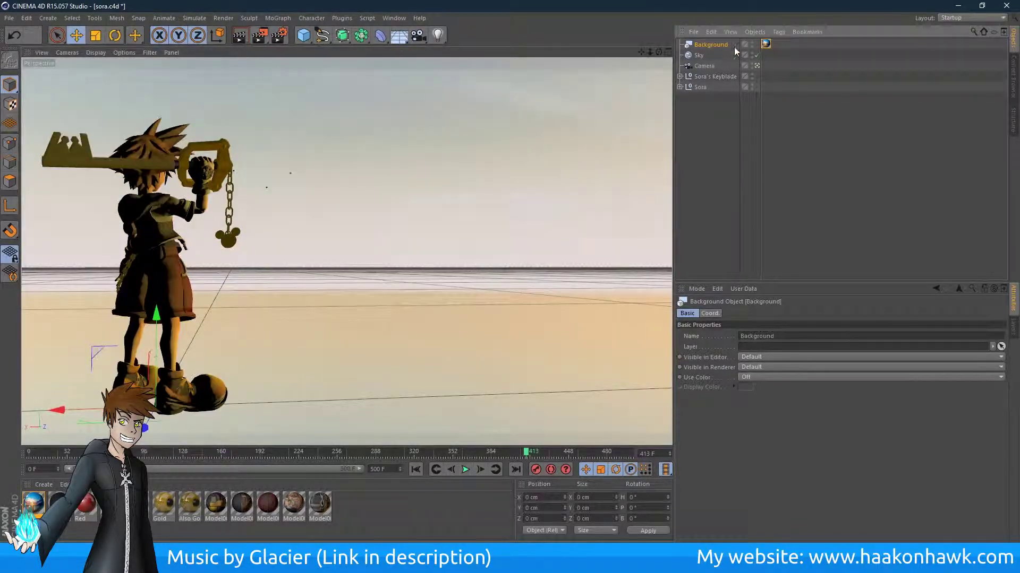
{"action": "key", "text": "shift+r"}
{"action": "left_click", "coordinate": [621, 106]}
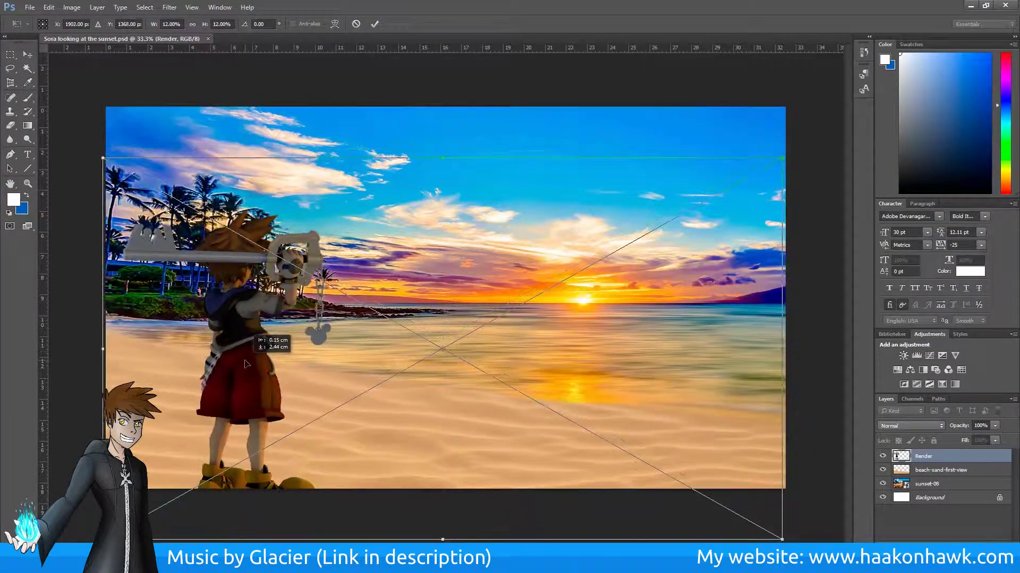
- Nudge the Sora render into place and set the Clone Stamp brush to 24 pixels
{"action": "left_click_drag", "start_coordinate": [245, 360], "coordinate": [240, 346]}
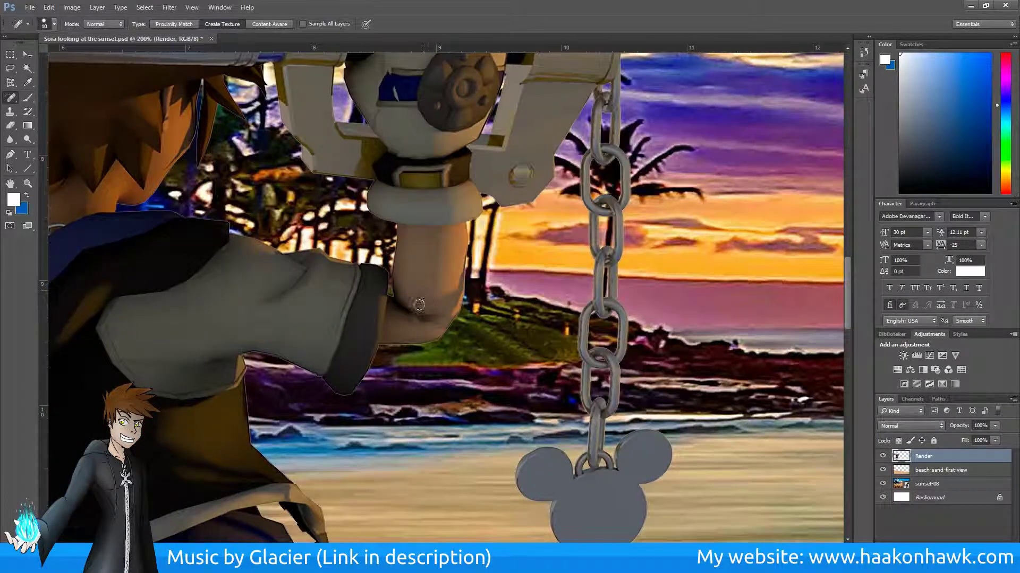
{"action": "left_click", "coordinate": [48, 24]}
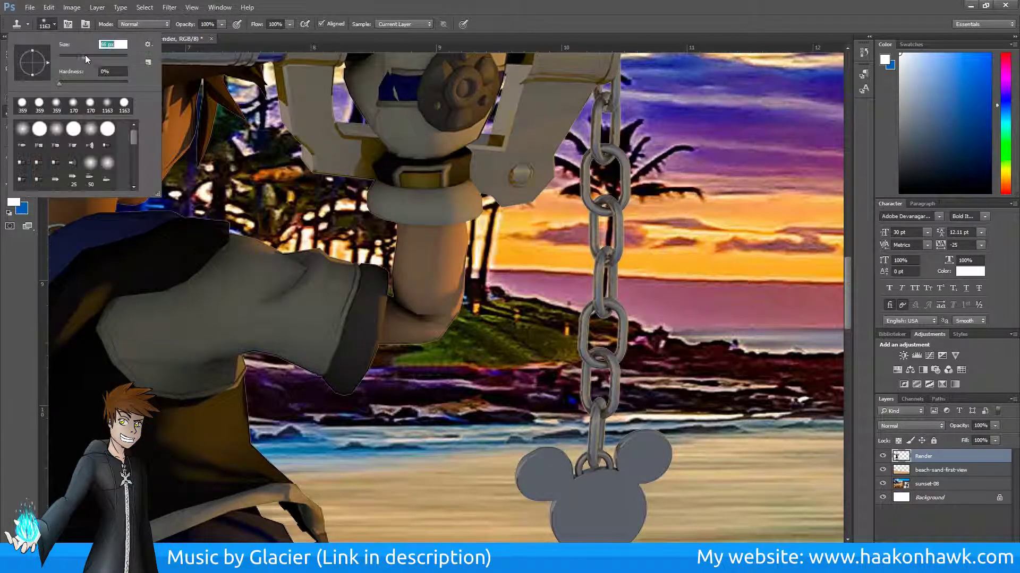
{"action": "type", "text": "24"}
{"action": "left_click", "coordinate": [429, 274]}
{"action": "key", "text": "Return"}
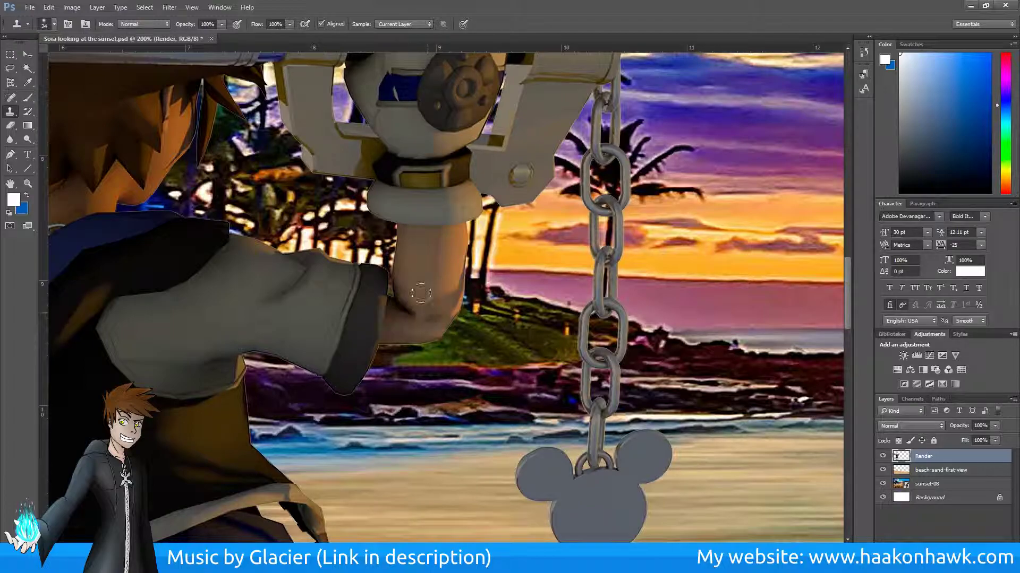
{"action": "left_click", "coordinate": [48, 24]}
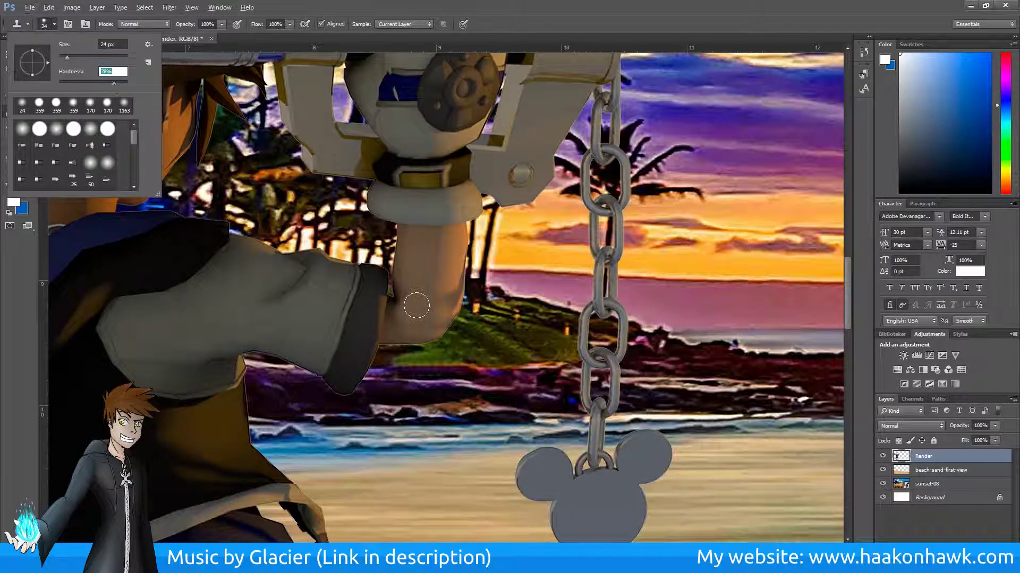
{"action": "key", "text": "Return"}
- Zoom in on Sora's arm and reduce the brush to 15, then 13 pixels
{"action": "scroll", "coordinate": [417, 305], "scroll_direction": "up", "scroll_amount": 2}
{"action": "scroll", "coordinate": [371, 361], "scroll_direction": "up", "scroll_amount": 1}
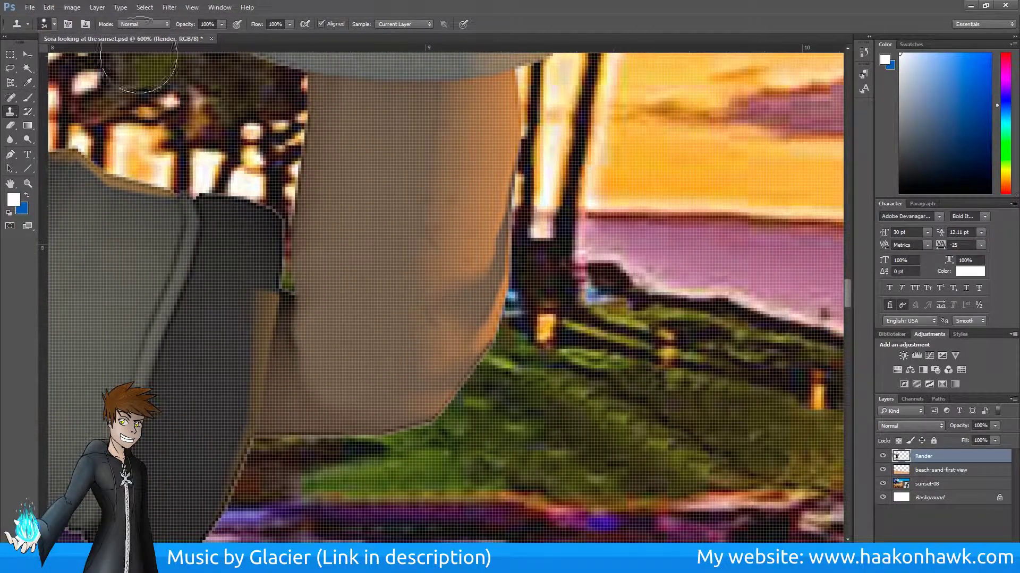
{"action": "left_click", "coordinate": [47, 24]}
{"action": "type", "text": "15"}
{"action": "key", "text": "Return"}
{"action": "left_click", "coordinate": [48, 24]}
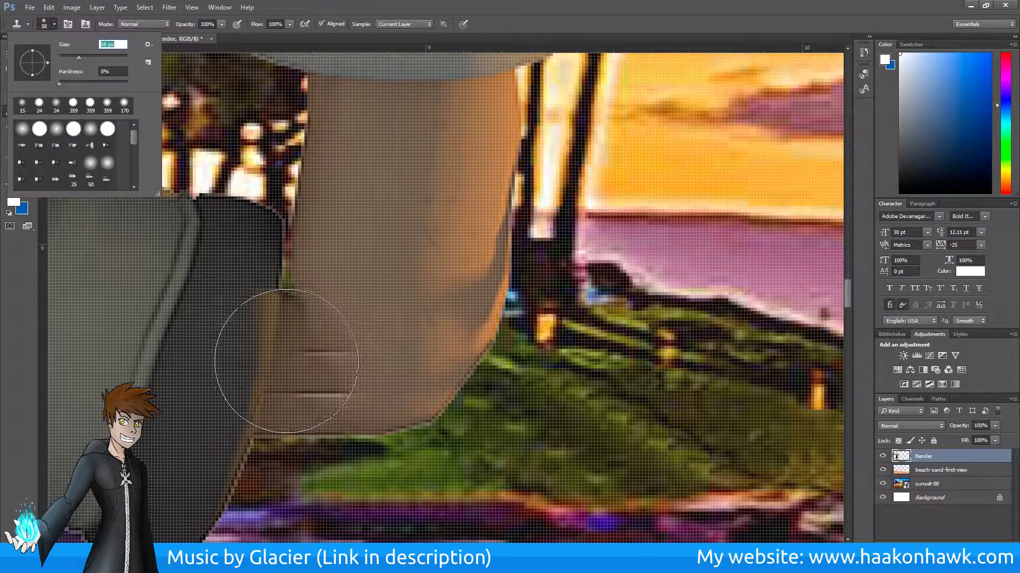
{"action": "key", "text": "Return"}
{"action": "left_click", "coordinate": [48, 24]}
{"action": "type", "text": "13"}
{"action": "key", "text": "Return"}
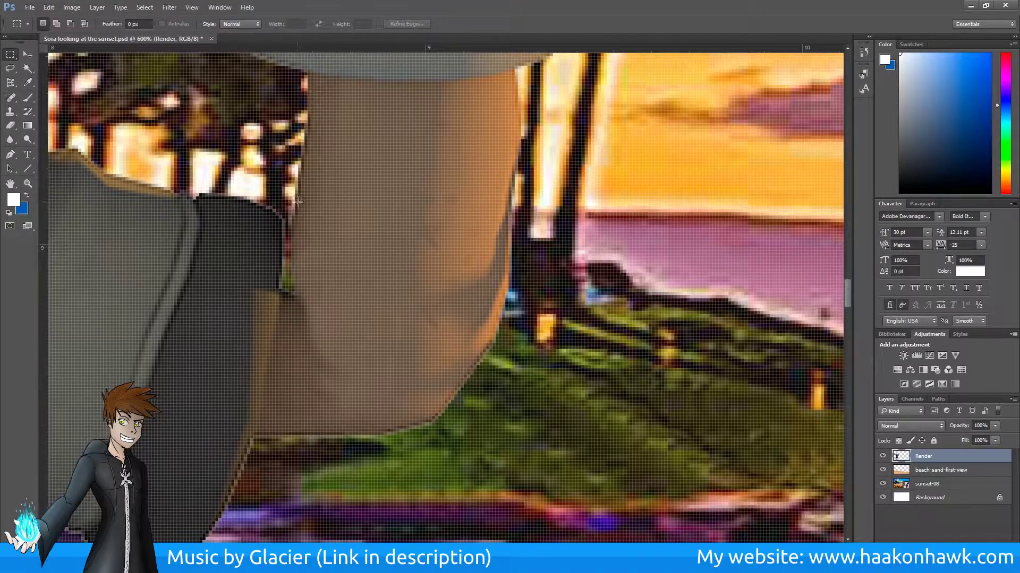
{"action": "scroll", "coordinate": [295, 276], "scroll_direction": "up", "scroll_amount": 1}
- Position the orange sunset sky photo and move it below the sand layer
{"action": "key", "text": "ctrl+0"}
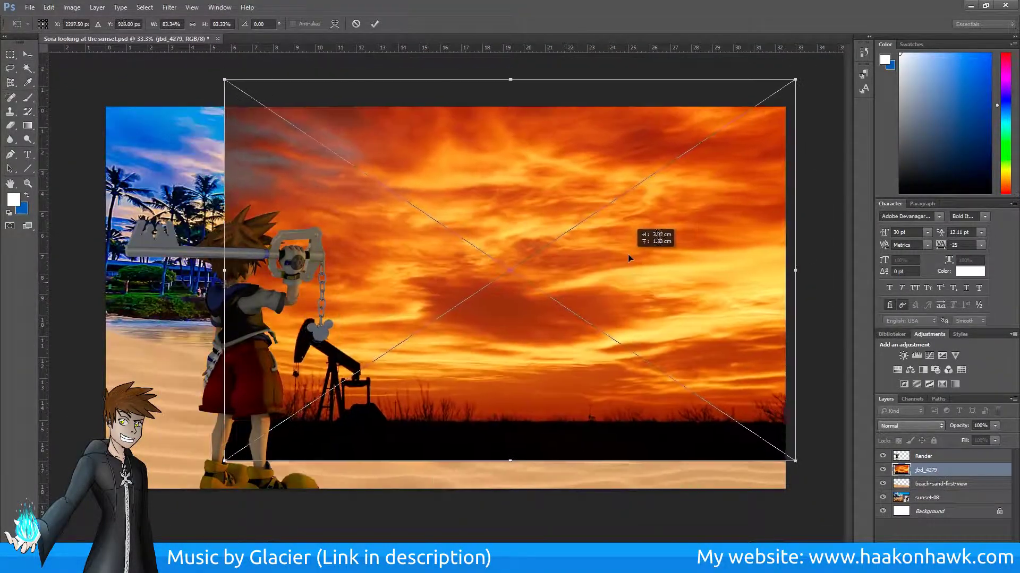
{"action": "left_click_drag", "start_coordinate": [627, 254], "coordinate": [702, 242]}
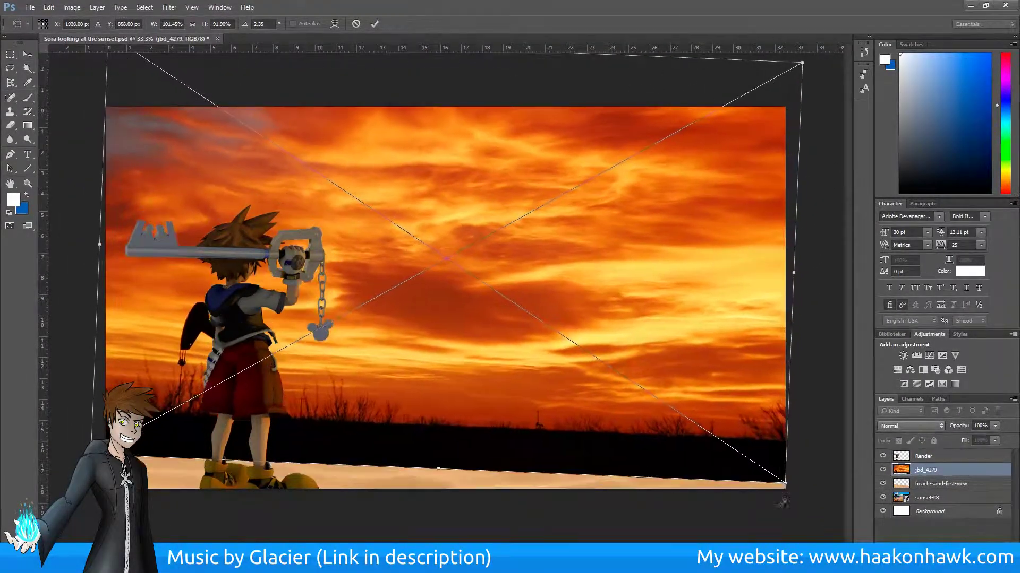
{"action": "key", "text": "Return"}
{"action": "key", "text": "ctrl+bracketleft"}
- Erase parts of the orange sky layer to reveal the beach sunset
{"action": "key", "text": "m"}
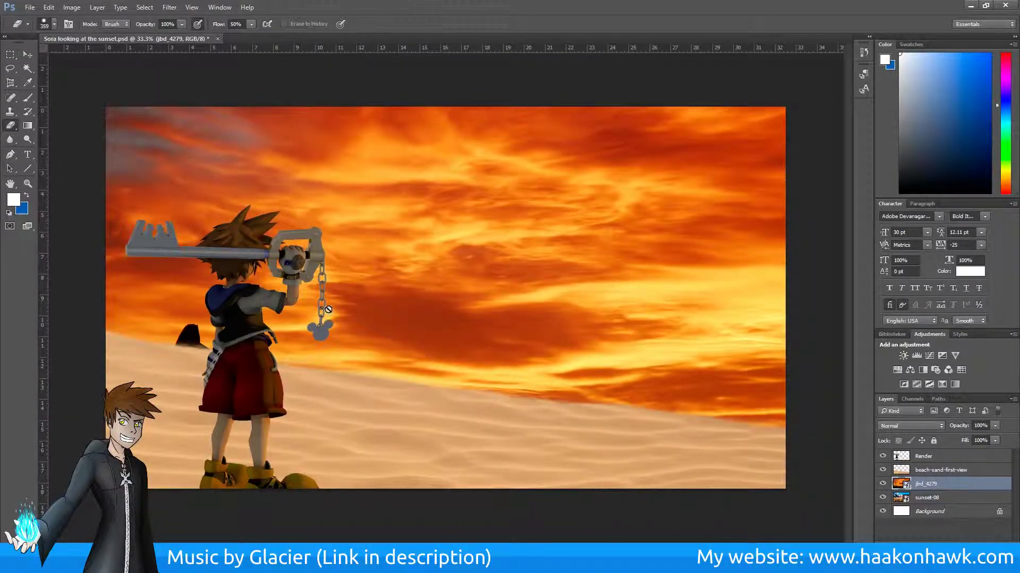
{"action": "left_click_drag", "start_coordinate": [714, 440], "coordinate": [605, 390]}
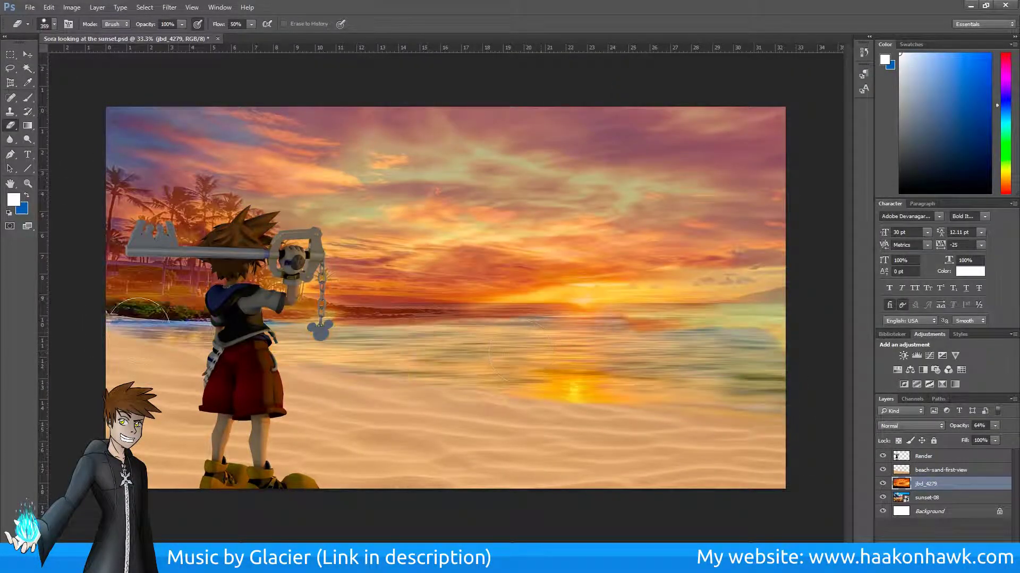
{"action": "left_click_drag", "start_coordinate": [796, 302], "coordinate": [151, 346]}
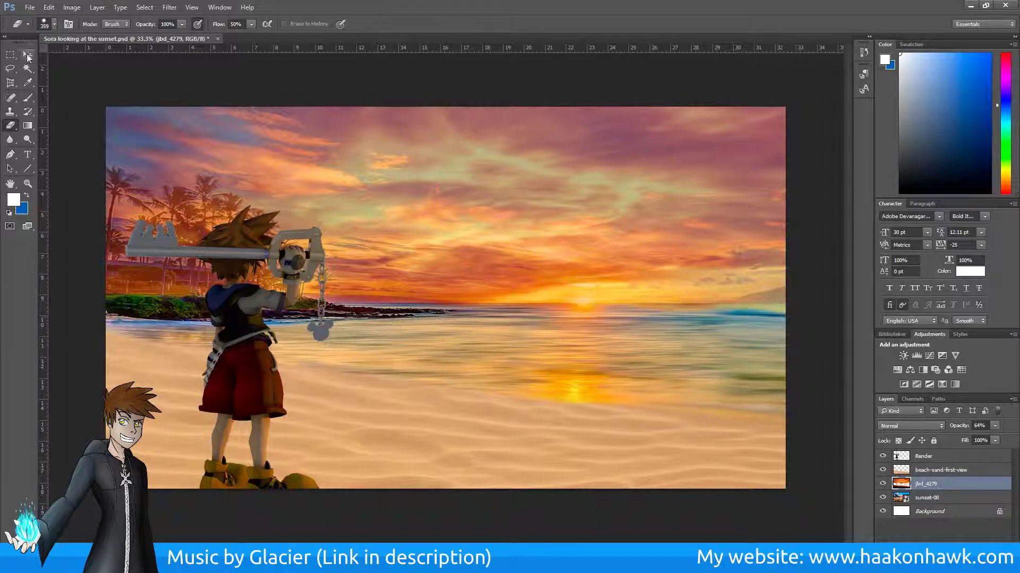
- Flip the sea photo horizontally, nudge it into place, and move it above the sand layer
{"action": "left_click_drag", "start_coordinate": [614, 342], "coordinate": [617, 349]}
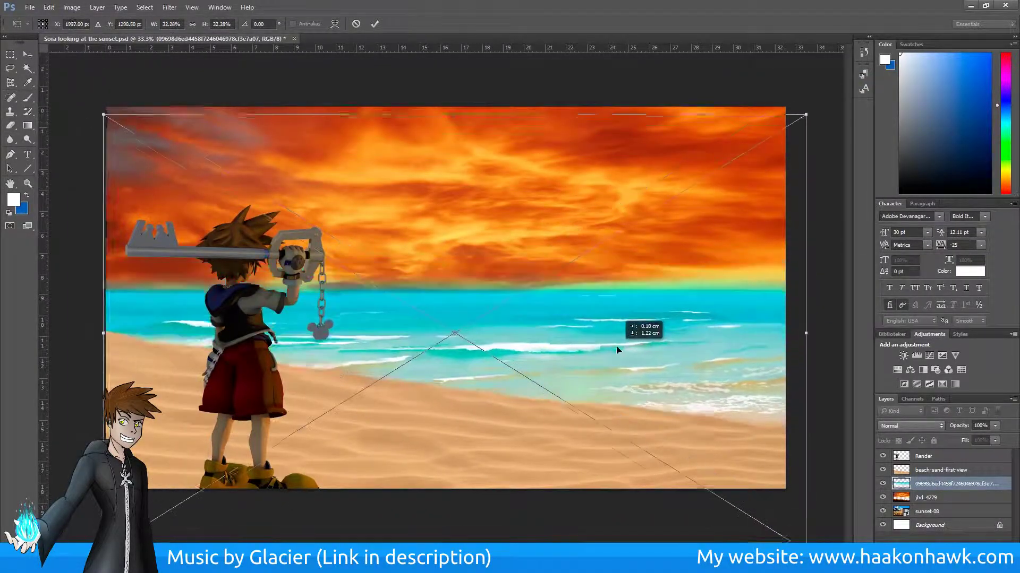
{"action": "key", "text": "Escape"}
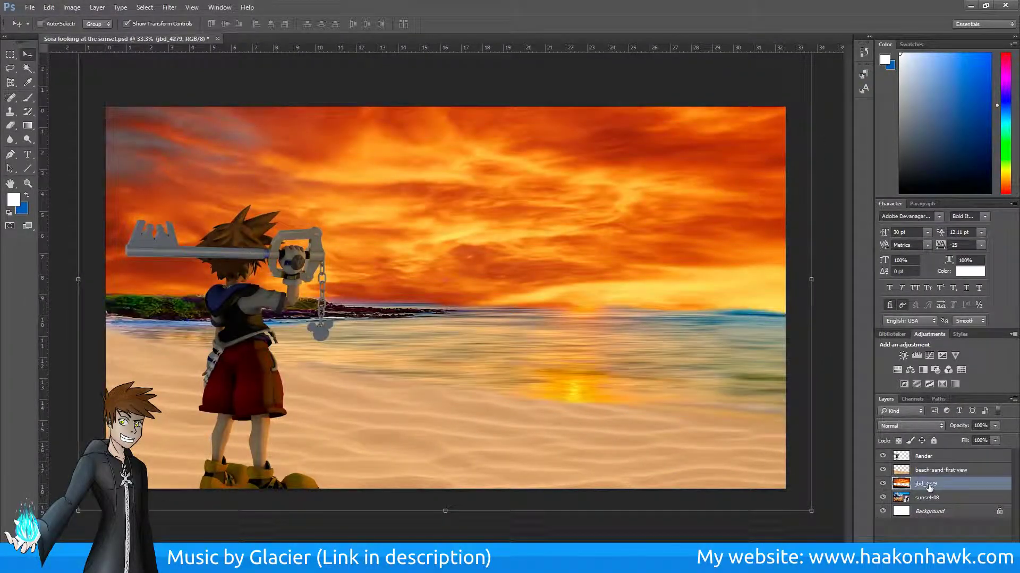
{"action": "right_click", "coordinate": [928, 484]}
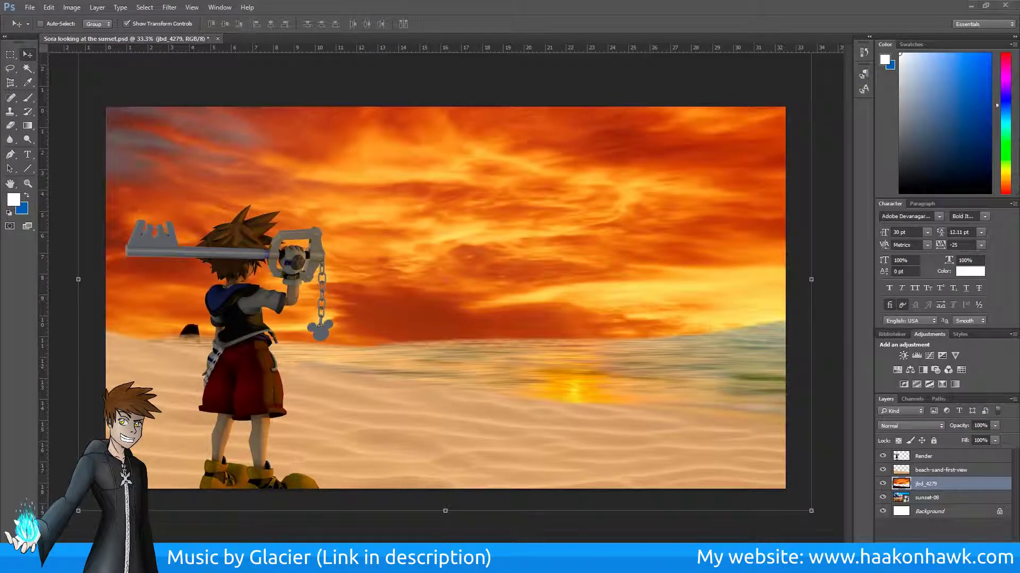
{"action": "right_click", "coordinate": [700, 336]}
{"action": "left_click", "coordinate": [734, 518]}
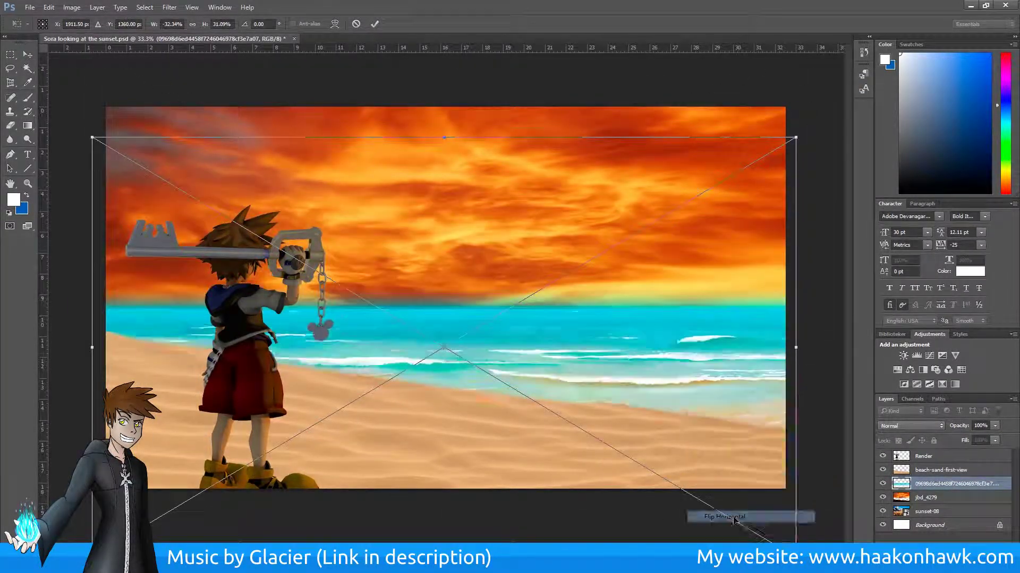
{"action": "left_click_drag", "start_coordinate": [625, 355], "coordinate": [627, 356]}
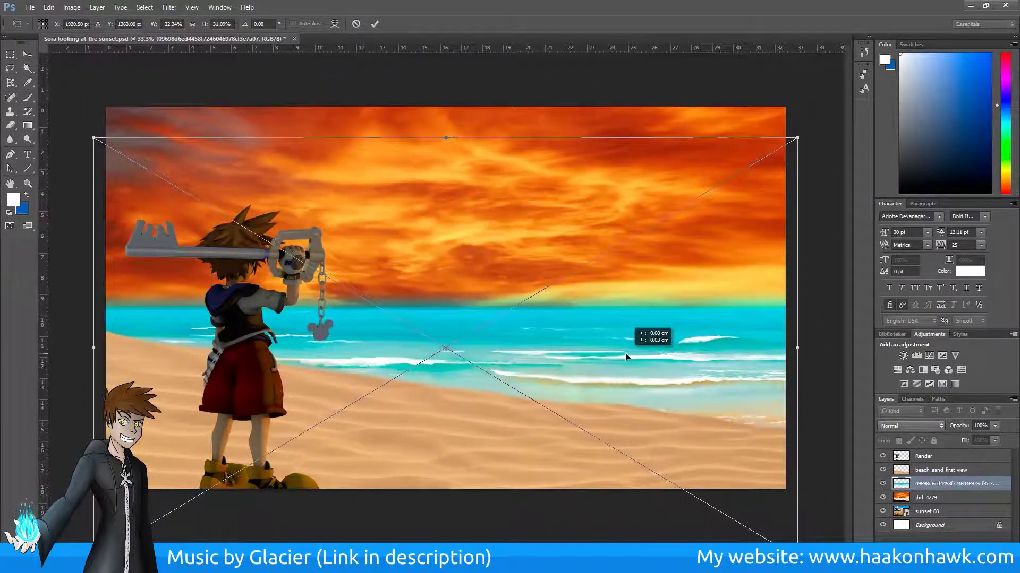
{"action": "key", "text": "Return"}
{"action": "key", "text": "ctrl+bracketright"}
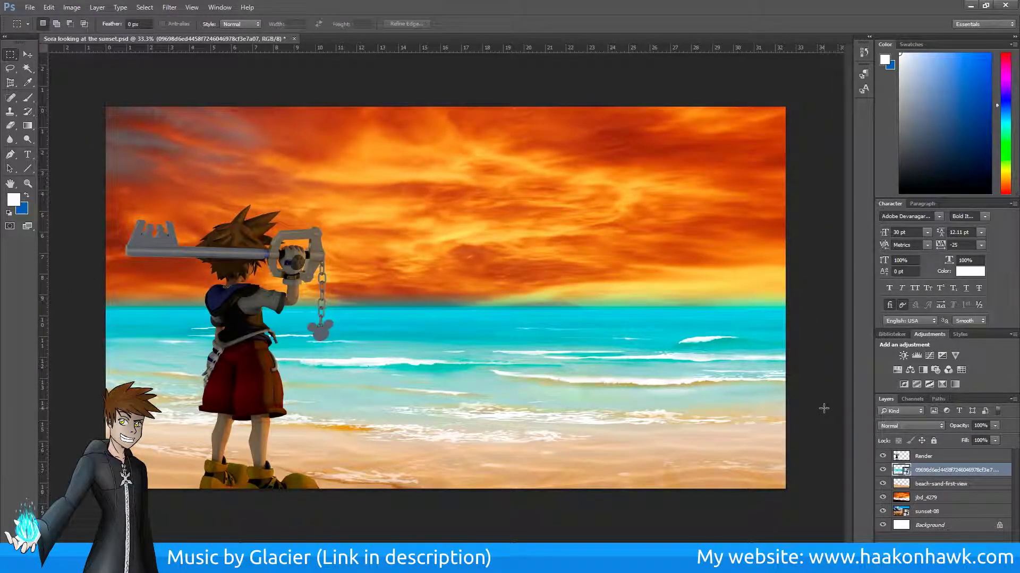
- Enable a Color Overlay on the sea layer with Lighten blending
{"action": "double_click", "coordinate": [1004, 470]}
{"action": "left_click", "coordinate": [649, 206]}
{"action": "left_click", "coordinate": [830, 115]}
{"action": "left_click", "coordinate": [239, 324]}
{"action": "left_click", "coordinate": [348, 313]}
{"action": "left_click", "coordinate": [777, 175]}
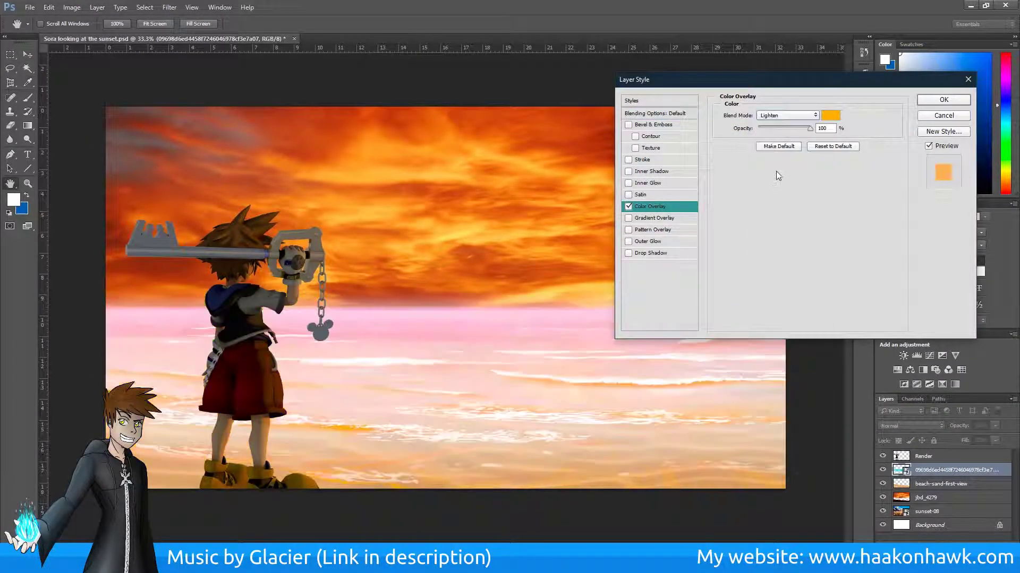
- Lower the overlay opacity, keep Lighten mode with an orange colour, and apply it
{"action": "left_click", "coordinate": [787, 115]}
{"action": "left_click", "coordinate": [781, 249]}
{"action": "left_click_drag", "start_coordinate": [810, 128], "coordinate": [785, 129]}
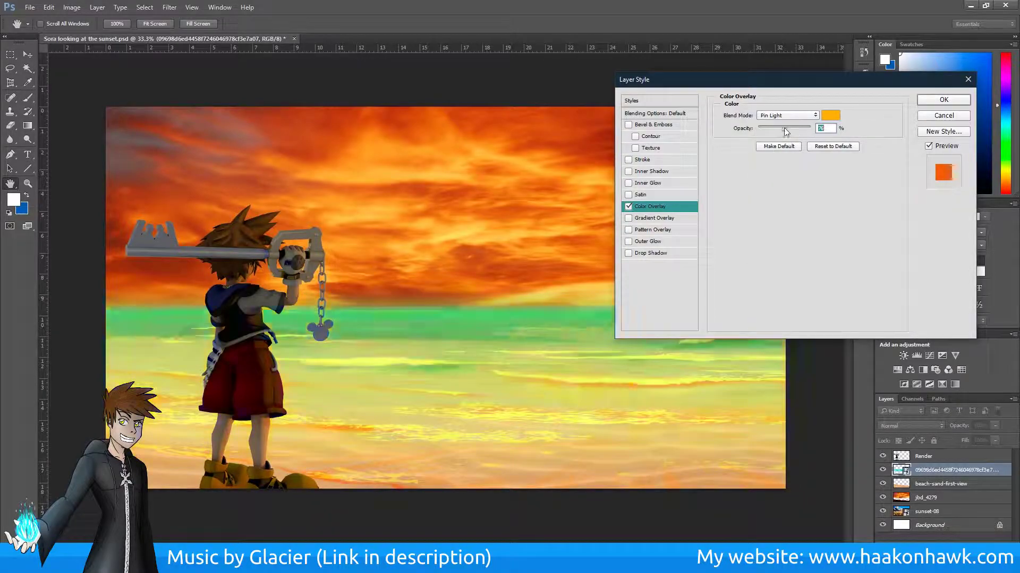
{"action": "left_click", "coordinate": [786, 115]}
{"action": "left_click", "coordinate": [773, 180]}
{"action": "left_click", "coordinate": [830, 115]}
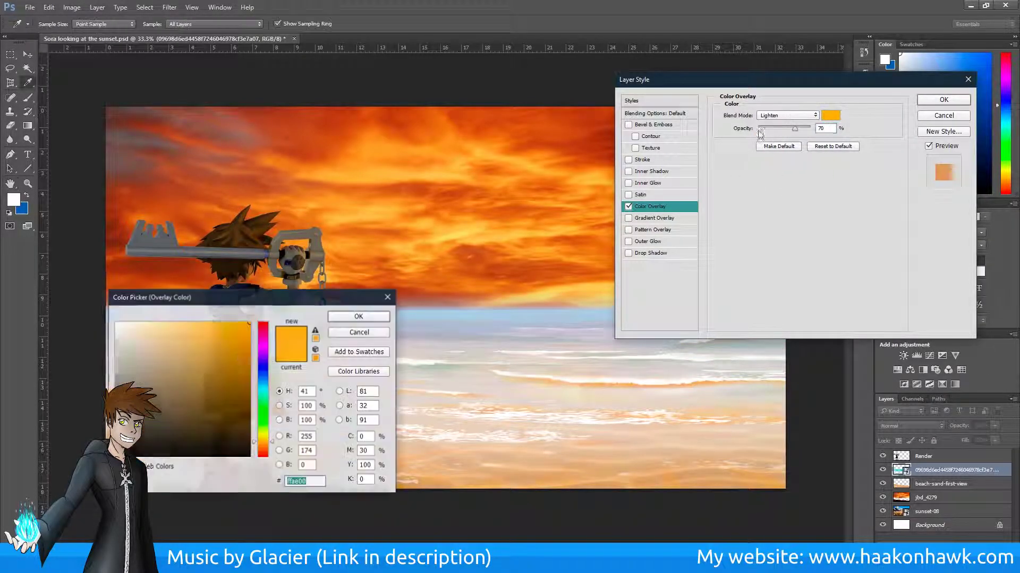
{"action": "left_click", "coordinate": [350, 317]}
{"action": "left_click", "coordinate": [943, 99]}
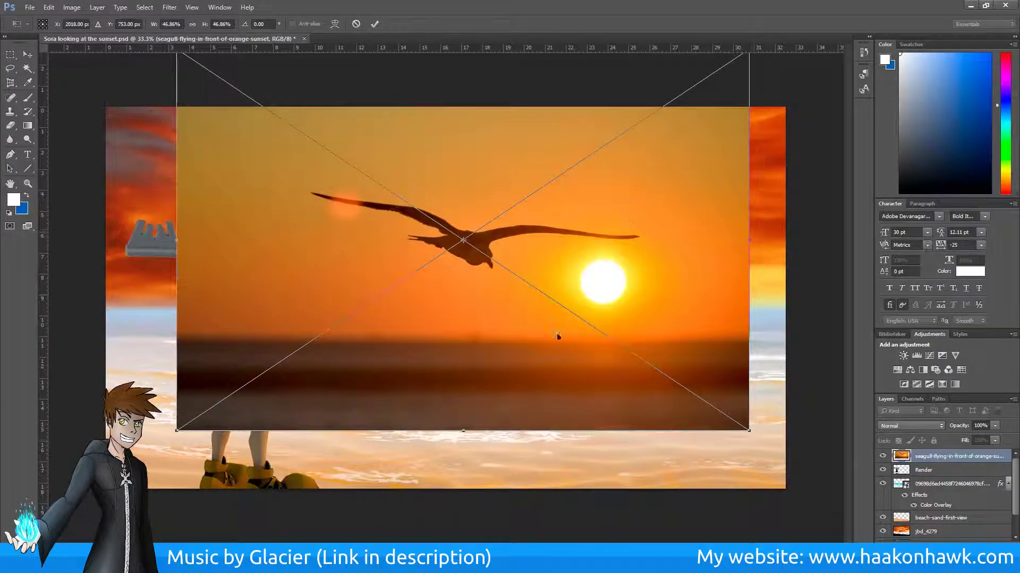
- Scale the seagull sunset photo over the scene
{"action": "left_click_drag", "start_coordinate": [176, 430], "coordinate": [106, 454]}
{"action": "key", "text": "Return"}
{"action": "key", "text": "e"}
{"action": "left_click_drag", "start_coordinate": [297, 223], "coordinate": [318, 382]}
- Erase the seagull photo everywhere except its glowing sun
{"action": "left_click", "coordinate": [53, 24]}
{"action": "mouse_move", "coordinate": [372, 201]}
{"action": "left_mouse_down"}
{"action": "mouse_move", "coordinate": [673, 218]}
{"action": "mouse_move", "coordinate": [637, 414]}
{"action": "left_mouse_up"}
{"action": "mouse_move", "coordinate": [740, 95]}
{"action": "left_mouse_down"}
{"action": "mouse_move", "coordinate": [358, 106]}
{"action": "mouse_move", "coordinate": [298, 404]}
{"action": "mouse_move", "coordinate": [637, 424]}
{"action": "left_mouse_up"}
{"action": "left_click", "coordinate": [53, 24]}
{"action": "left_click_drag", "start_coordinate": [520, 372], "coordinate": [670, 330]}
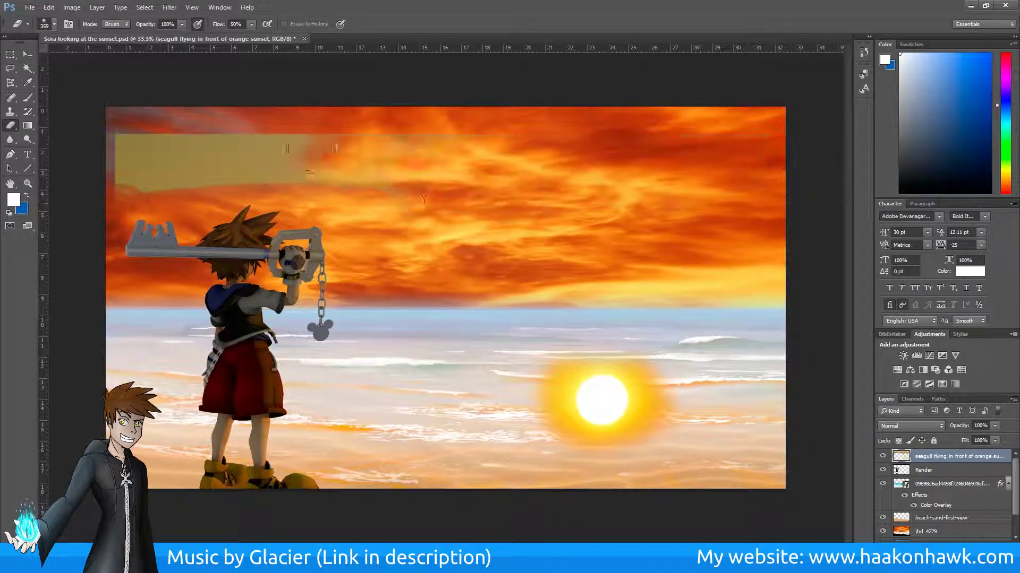
- Raise the sun glow toward the horizon and blend it in Overlay mode
{"action": "left_click_drag", "start_coordinate": [437, 276], "coordinate": [610, 291]}
{"action": "double_click", "coordinate": [982, 456]}
{"action": "left_click", "coordinate": [797, 115]}
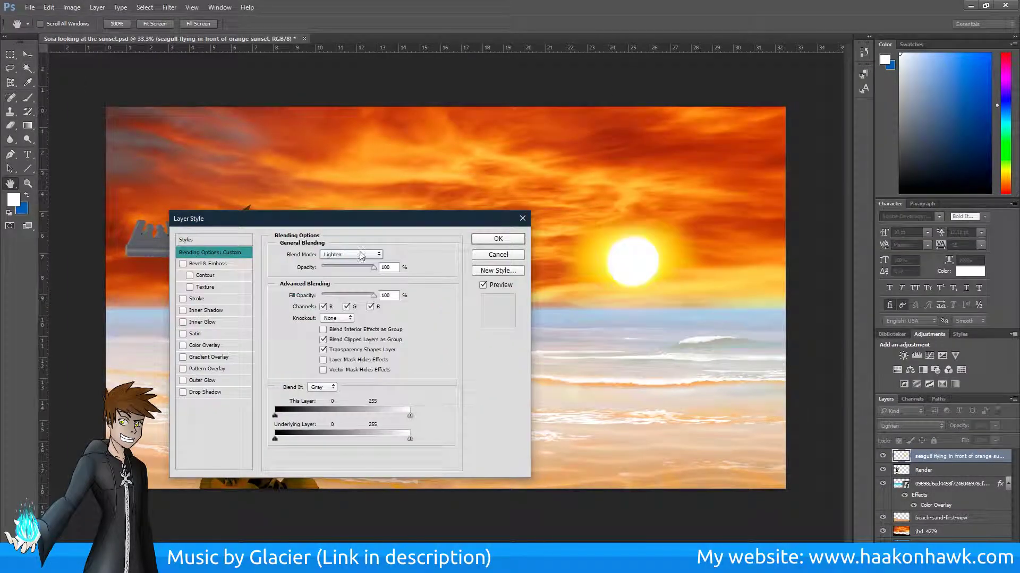
{"action": "key", "text": "Return"}
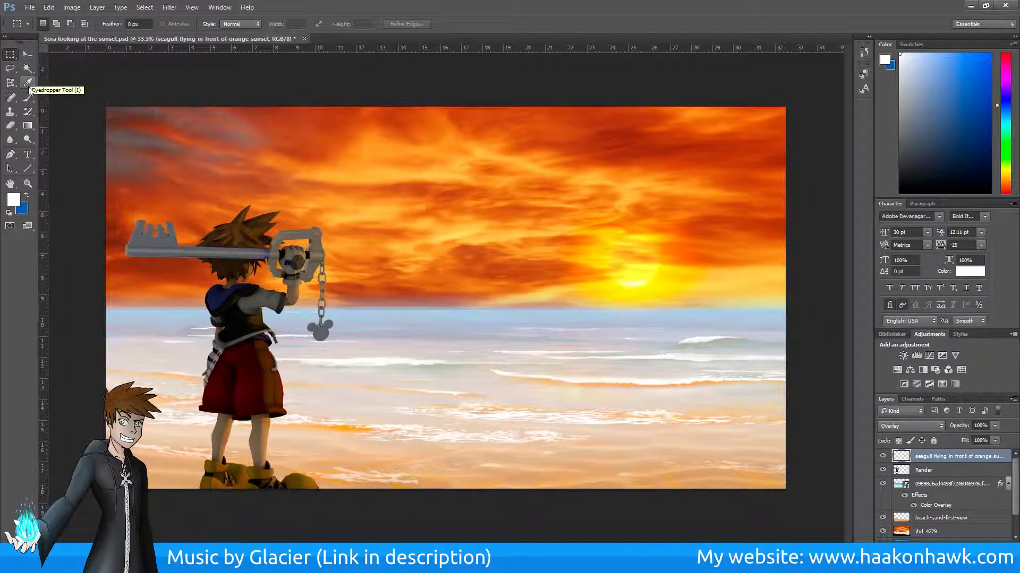
{"action": "key", "text": "v"}
{"action": "left_click_drag", "start_coordinate": [462, 212], "coordinate": [72, 140]}
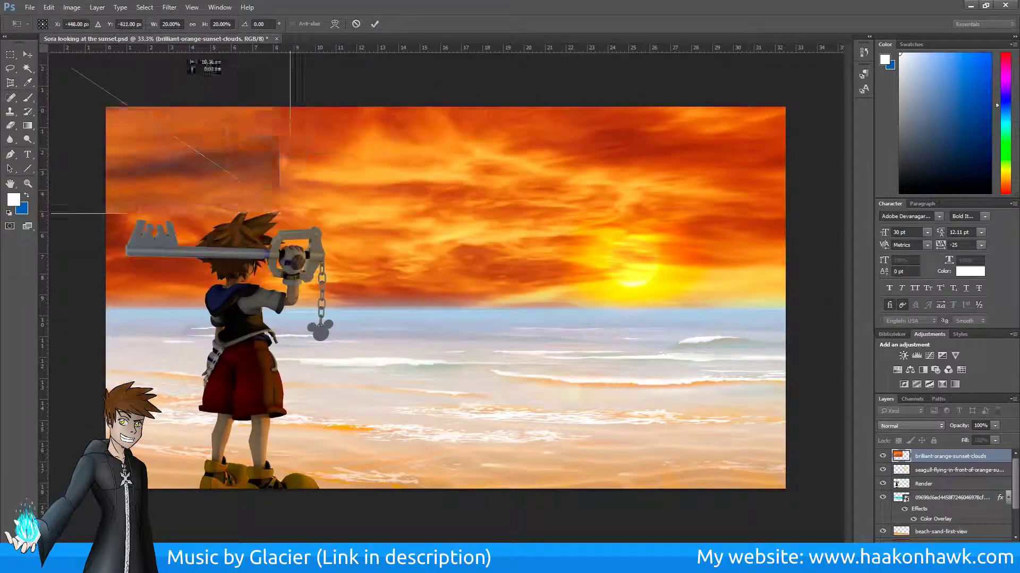
{"action": "right_click", "coordinate": [246, 148]}
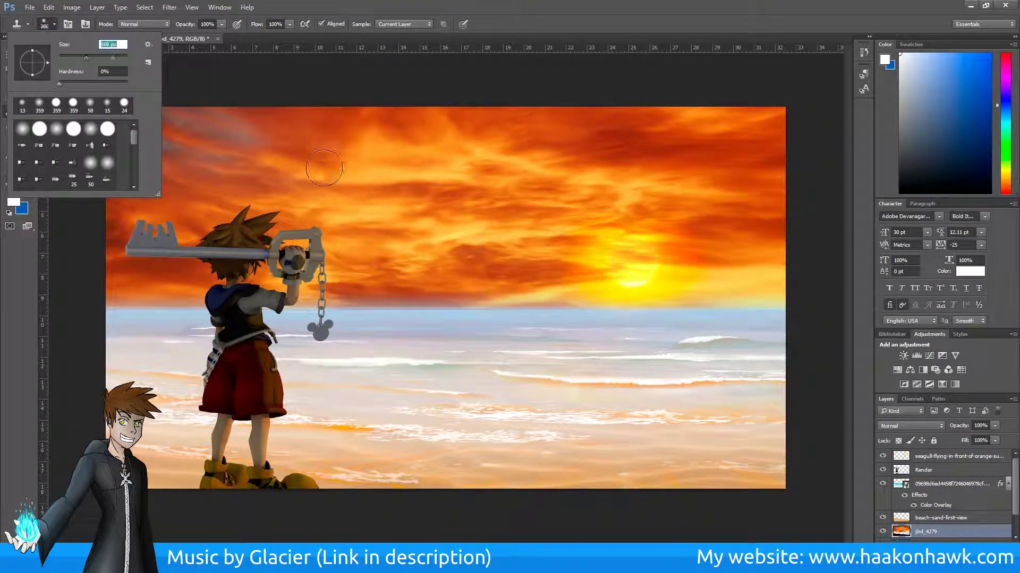
{"action": "key", "text": "Return"}
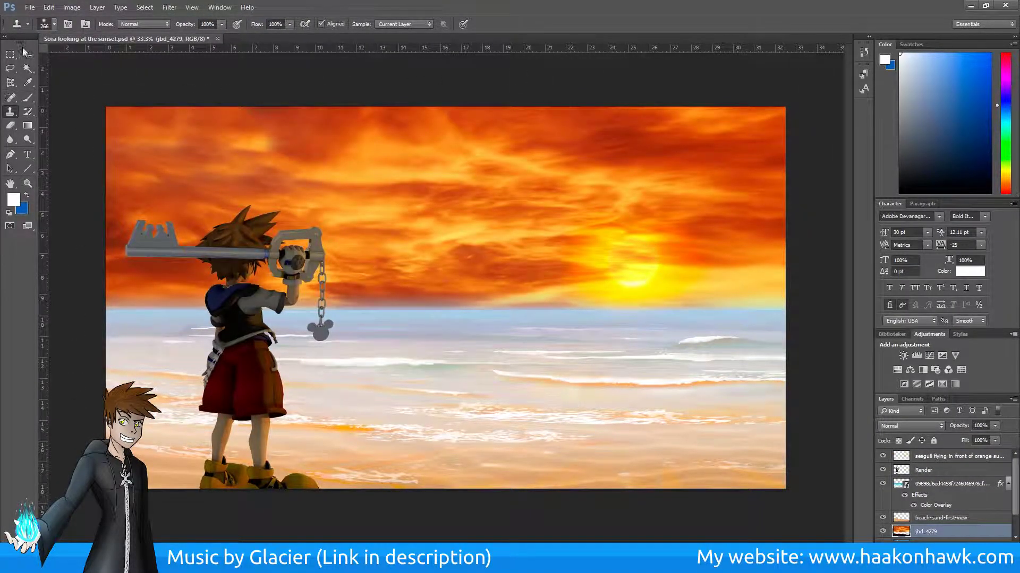
{"action": "left_click", "coordinate": [25, 52]}
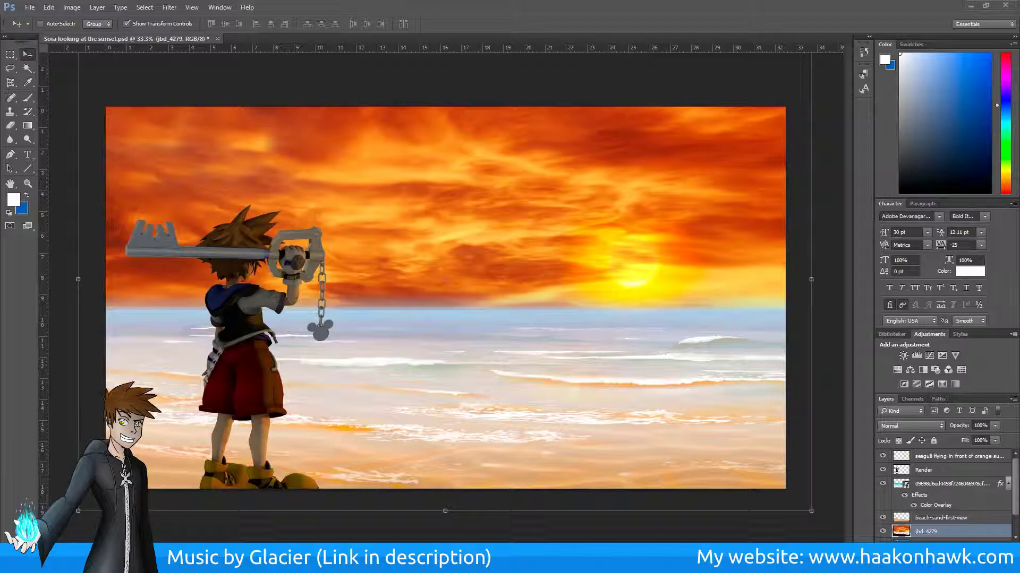
- Try Darker Color, Soft Light, Luminosity and Overlay blend modes on the Sora render layer
{"action": "double_click", "coordinate": [977, 470]}
{"action": "left_click", "coordinate": [617, 180]}
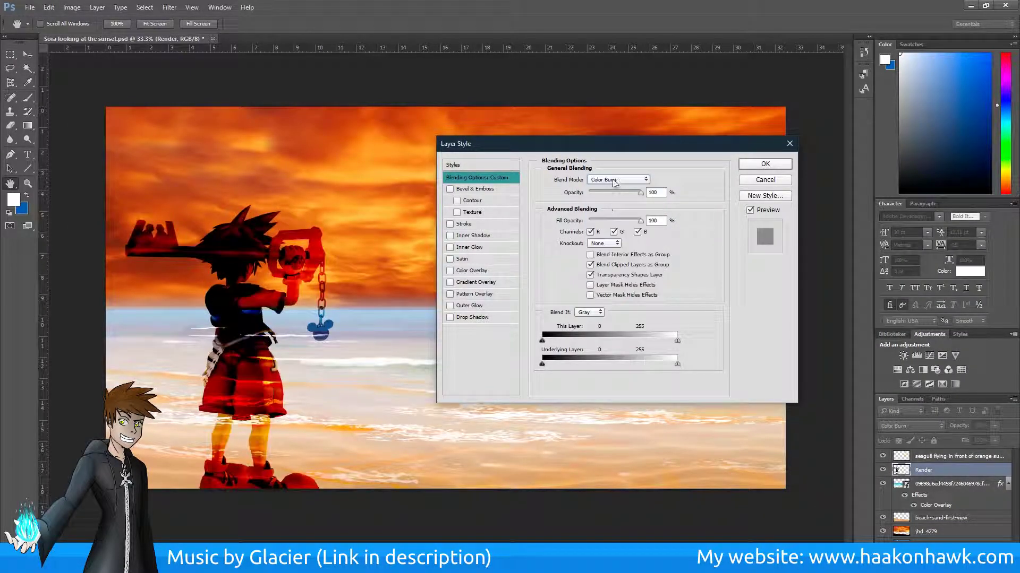
{"action": "left_click", "coordinate": [618, 179]}
{"action": "left_click", "coordinate": [617, 186]}
{"action": "left_click", "coordinate": [616, 187]}
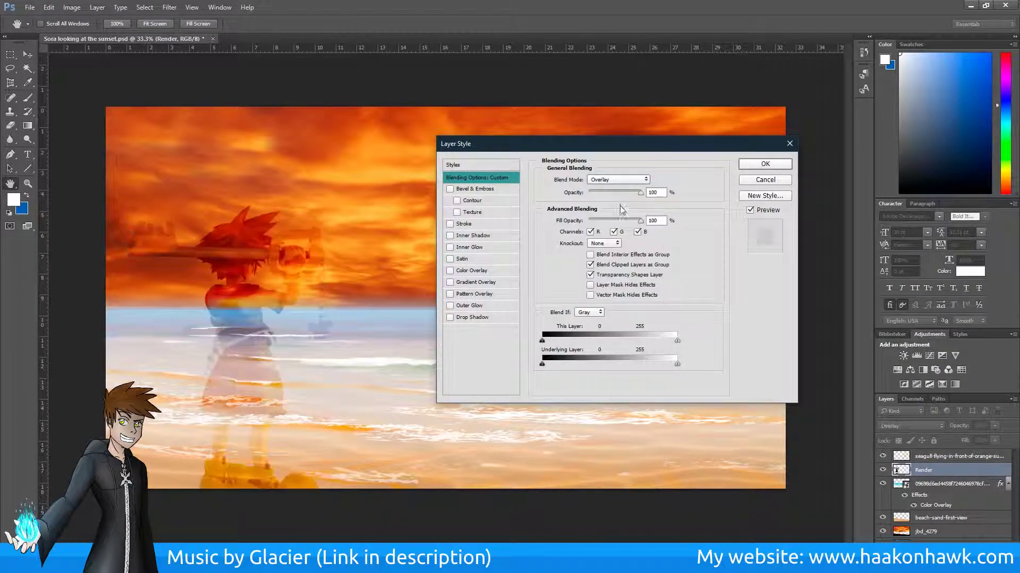
{"action": "left_click", "coordinate": [613, 181]}
{"action": "left_click", "coordinate": [611, 188]}
{"action": "left_click", "coordinate": [611, 188]}
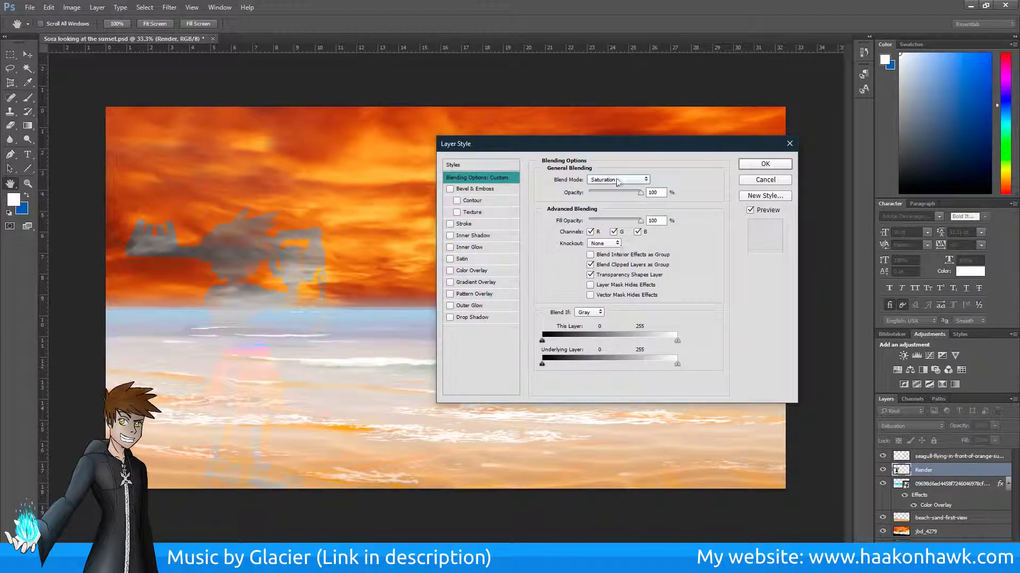
{"action": "left_click", "coordinate": [598, 181]}
{"action": "left_click", "coordinate": [597, 182]}
{"action": "left_click", "coordinate": [609, 288]}
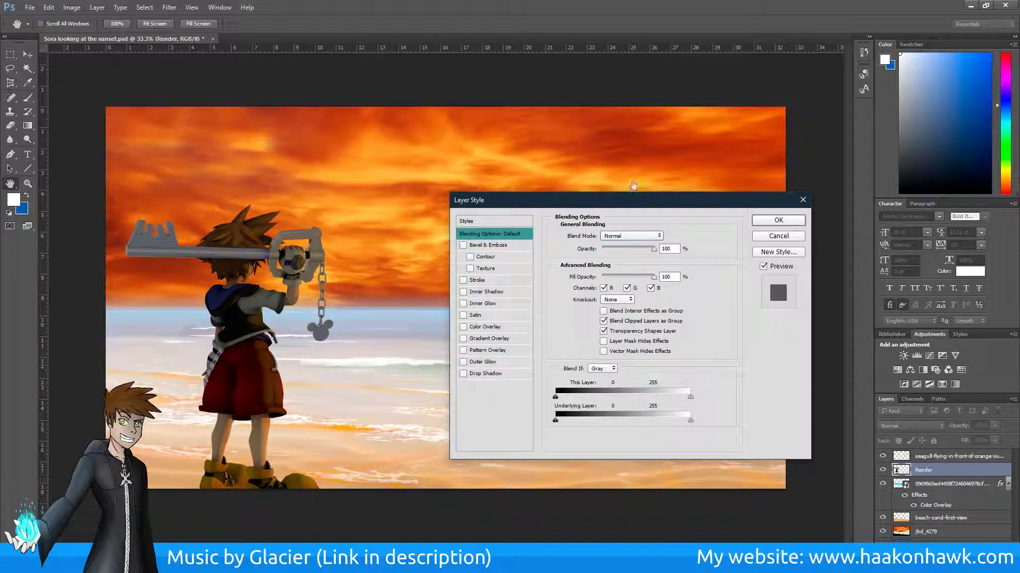
- Give the Sora render a Gradient Overlay effect while keeping Normal blending
{"action": "left_click", "coordinate": [462, 246]}
{"action": "left_click", "coordinate": [463, 338]}
{"action": "left_click", "coordinate": [482, 362]}
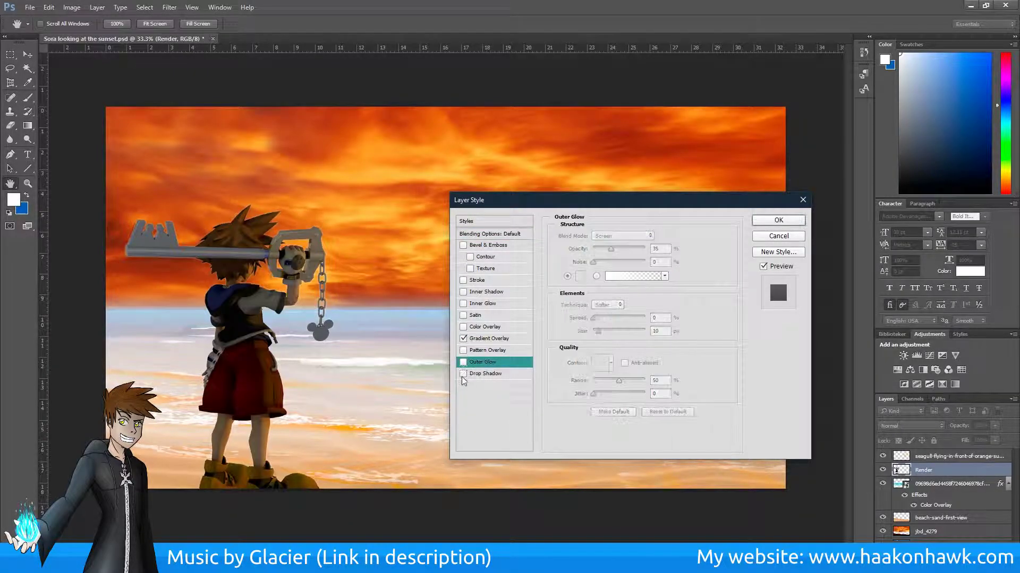
{"action": "left_click", "coordinate": [769, 225]}
{"action": "key", "text": "e"}
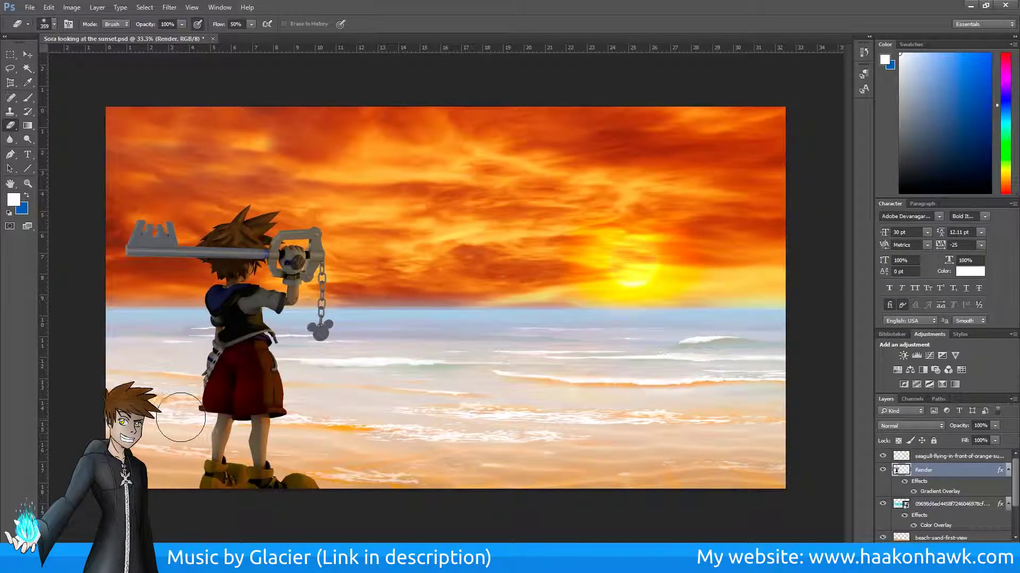
- Erase over Sora with a huge soft 50%-flow eraser to make him translucent
{"action": "left_click_drag", "start_coordinate": [239, 345], "coordinate": [159, 372]}
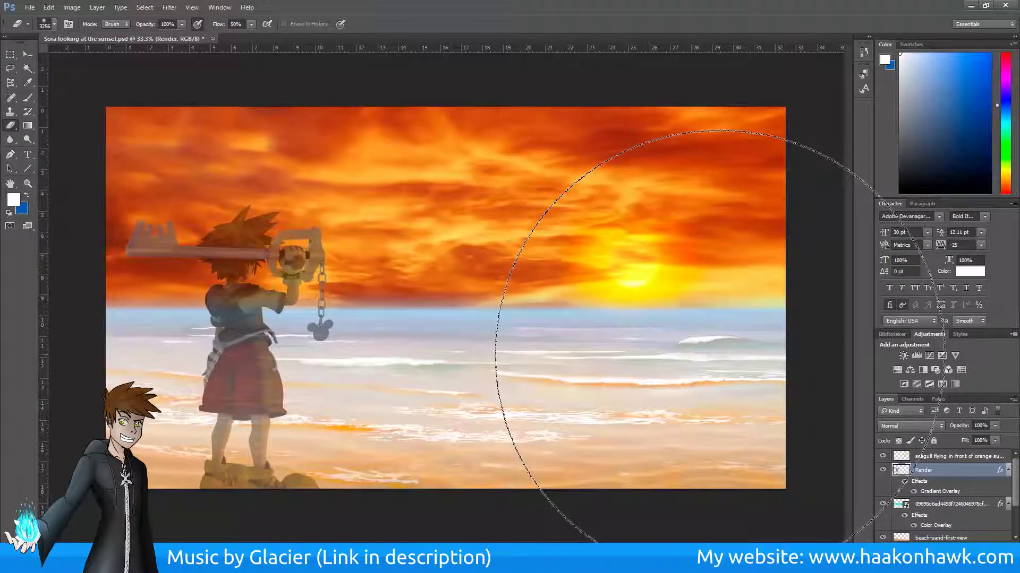
{"action": "key", "text": "v"}
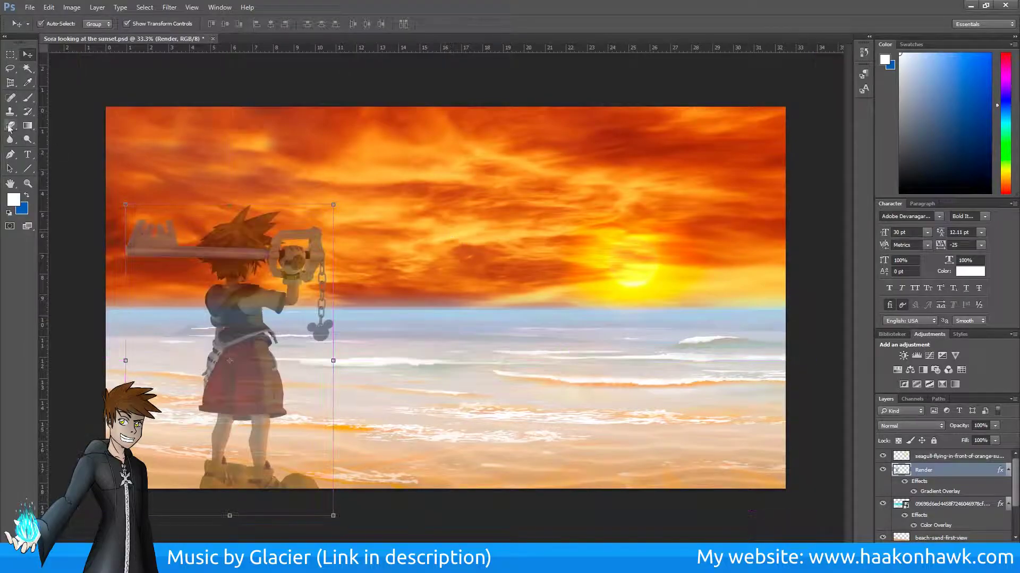
{"action": "key", "text": "v"}
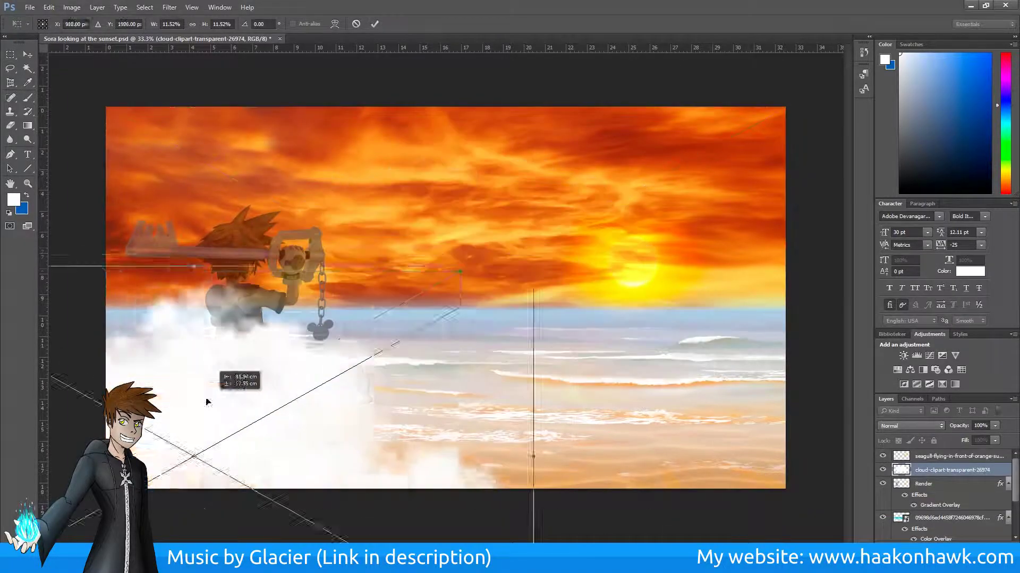
- Place the cloud image over the lower-left beach, leaving its blend mode at Normal
{"action": "left_click_drag", "start_coordinate": [207, 403], "coordinate": [237, 470]}
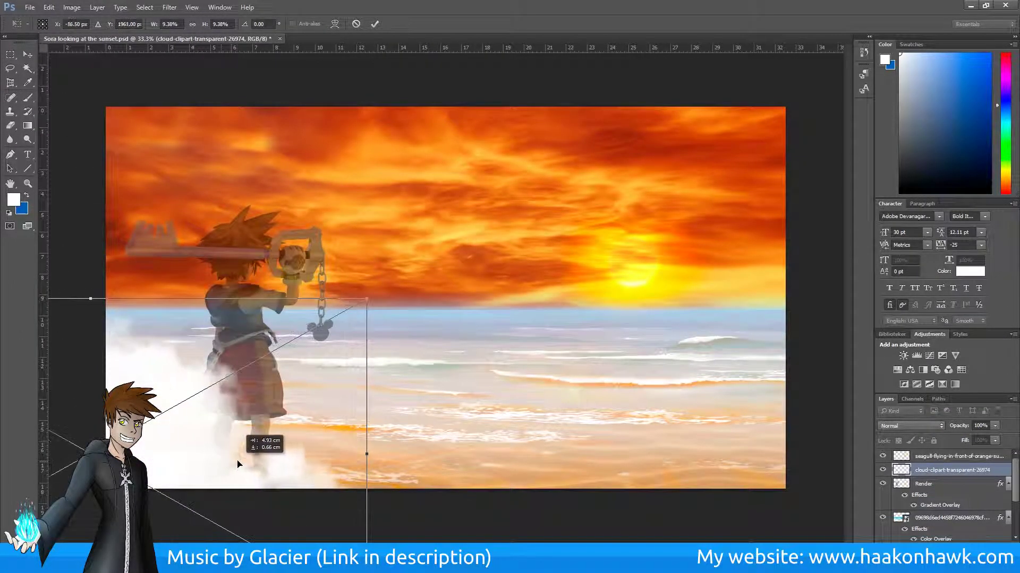
{"action": "key", "text": "Return"}
{"action": "right_click", "coordinate": [935, 470]}
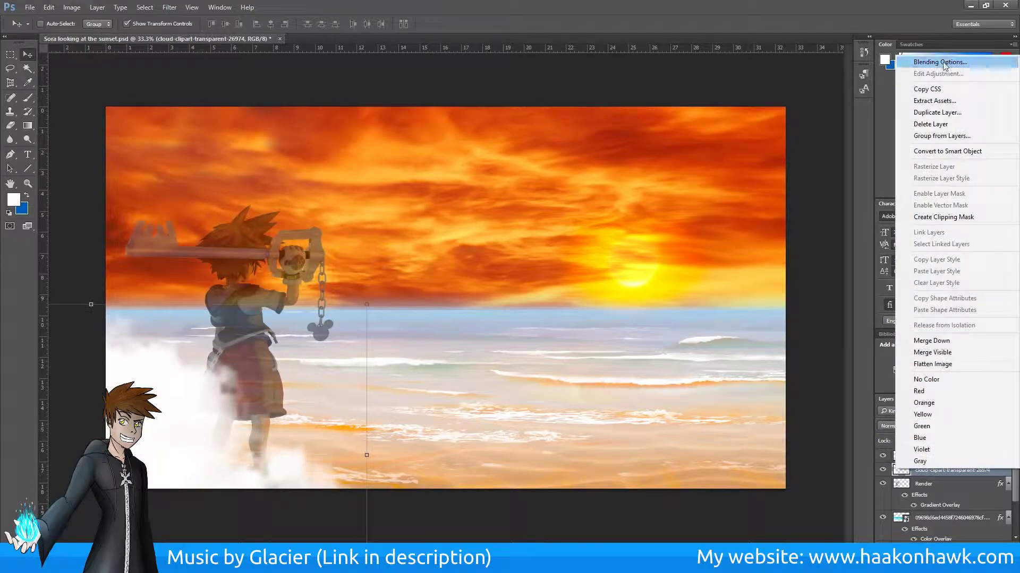
{"action": "left_click", "coordinate": [933, 62]}
{"action": "left_click", "coordinate": [631, 236]}
{"action": "left_click", "coordinate": [778, 220]}
{"action": "key", "text": "e"}
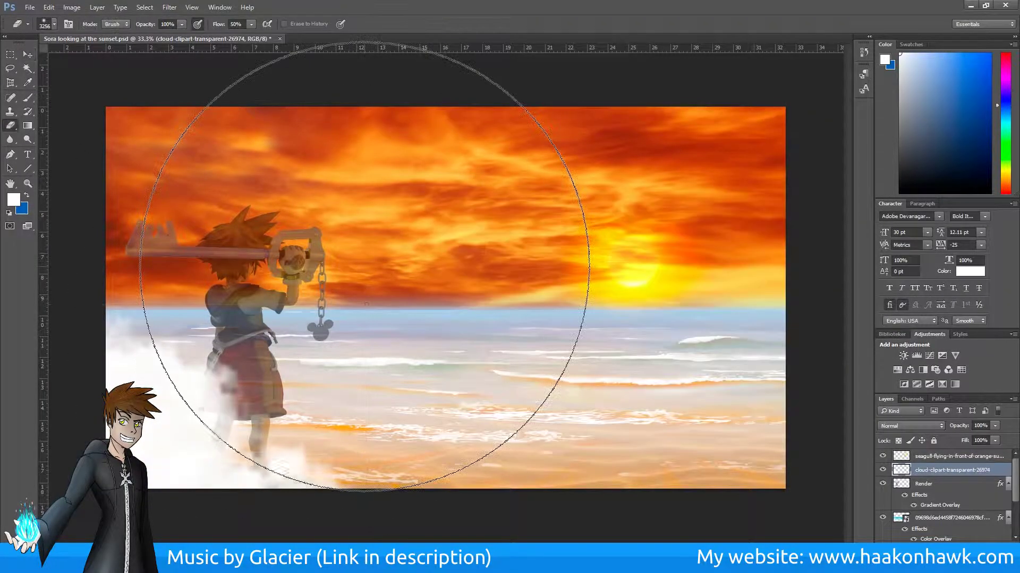
- Give the cloud layer a yellow Color Overlay set to Overlay blending
{"action": "double_click", "coordinate": [951, 470]}
{"action": "left_click", "coordinate": [485, 327]}
{"action": "left_click", "coordinate": [665, 236]}
{"action": "type", "text": "ffc000"}
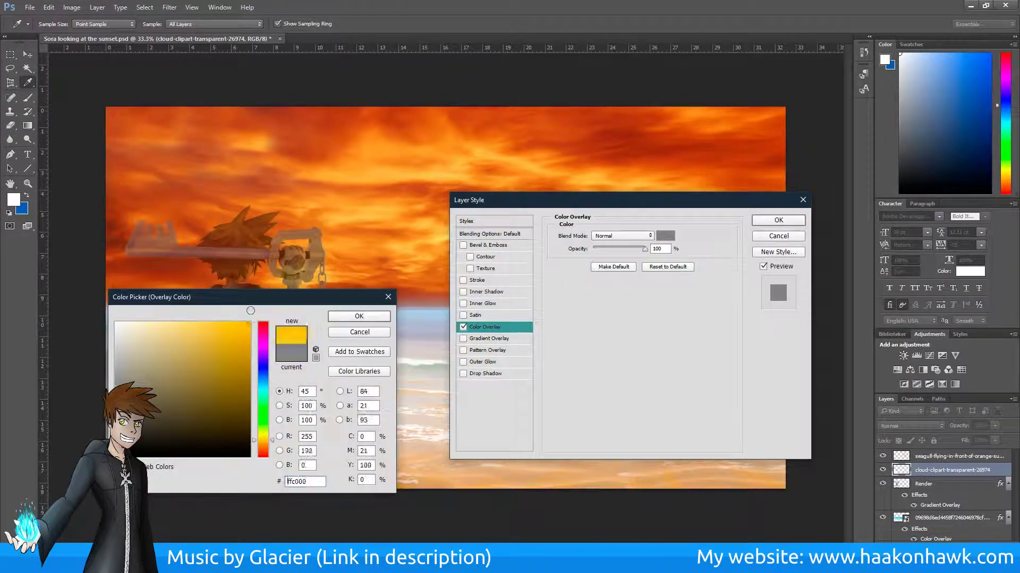
{"action": "left_click", "coordinate": [359, 314]}
{"action": "left_click", "coordinate": [622, 236]}
{"action": "left_click", "coordinate": [642, 241]}
{"action": "left_click", "coordinate": [591, 296]}
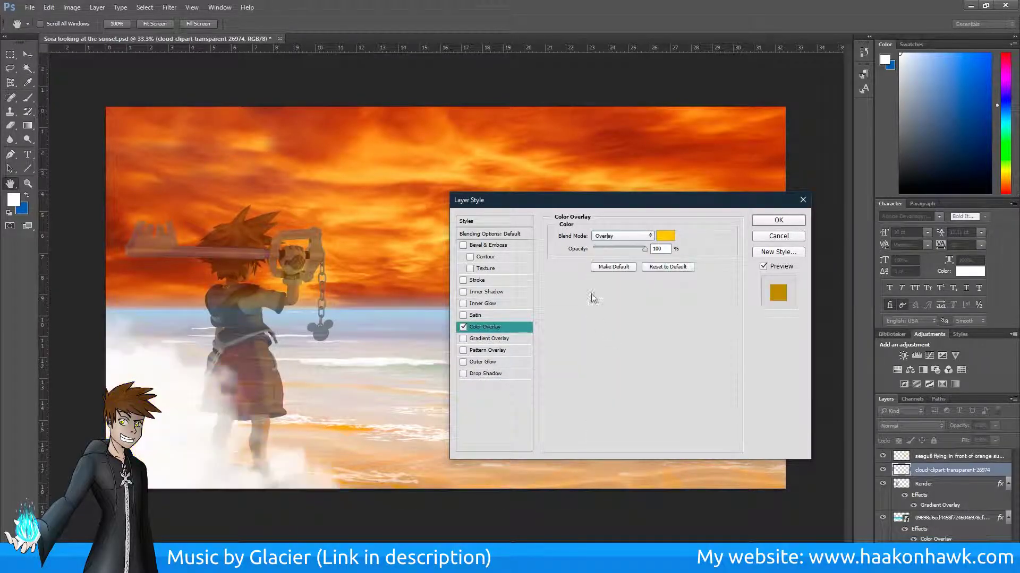
{"action": "left_click", "coordinate": [778, 220]}
{"action": "left_click", "coordinate": [27, 54]}
- Ready a large soft eraser, then duplicate the cloud and shift the copy right over the sea
{"action": "key", "text": "e"}
{"action": "left_click", "coordinate": [44, 24]}
{"action": "left_click", "coordinate": [268, 395]}
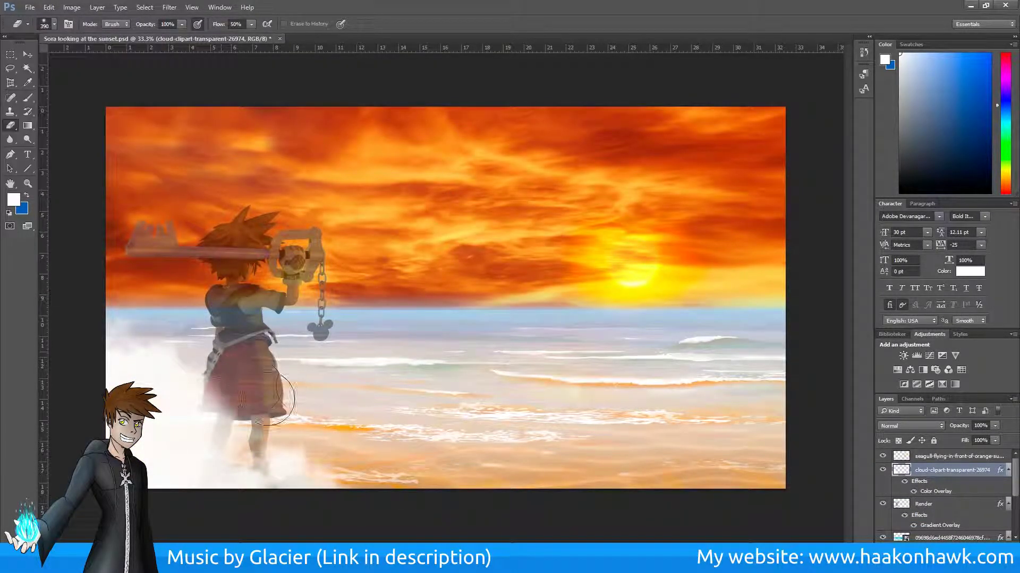
{"action": "key", "text": "ctrl+j"}
{"action": "key", "text": "ctrl+t"}
{"action": "left_click_drag", "start_coordinate": [262, 437], "coordinate": [324, 448]}
{"action": "key", "text": "Return"}
- Switch the eraser to a small brush for close cleanup around the keyblade
{"action": "key", "text": "e"}
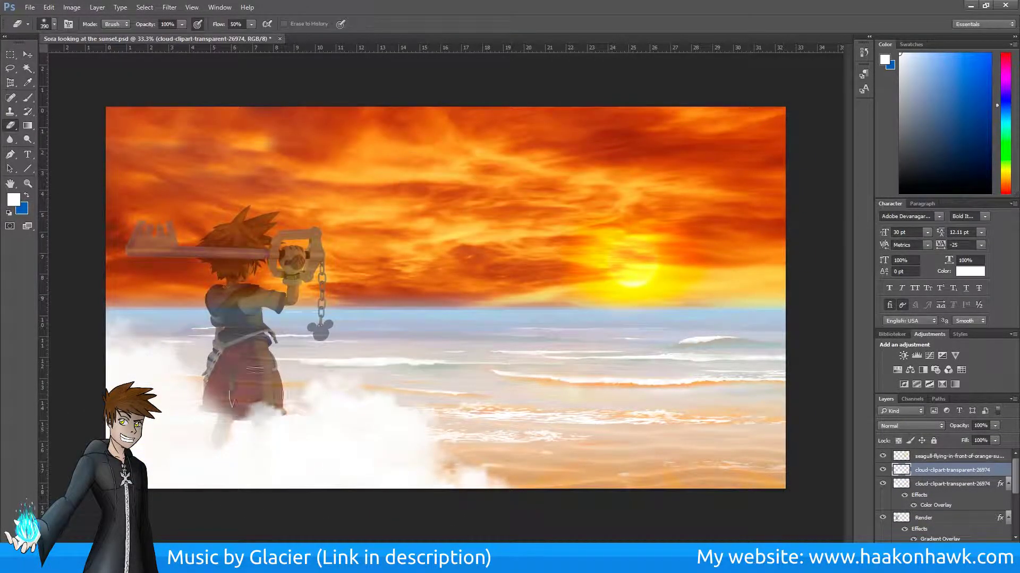
{"action": "left_click", "coordinate": [55, 26]}
{"action": "left_click", "coordinate": [28, 55]}
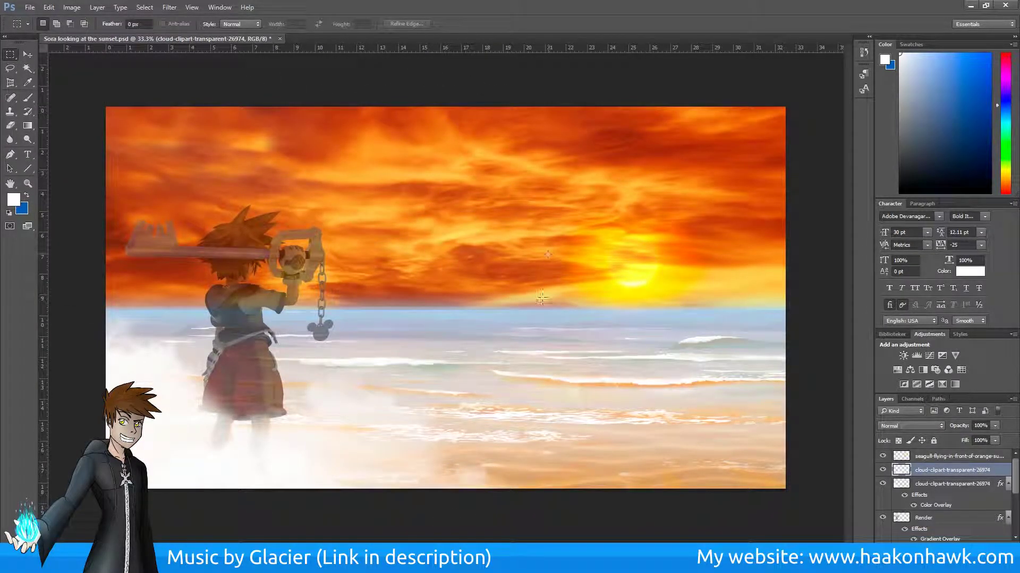
{"action": "key", "text": "e"}
{"action": "left_click", "coordinate": [48, 24]}
{"action": "key", "text": "Escape"}
{"action": "scroll", "coordinate": [246, 294], "scroll_direction": "up", "scroll_amount": 5}
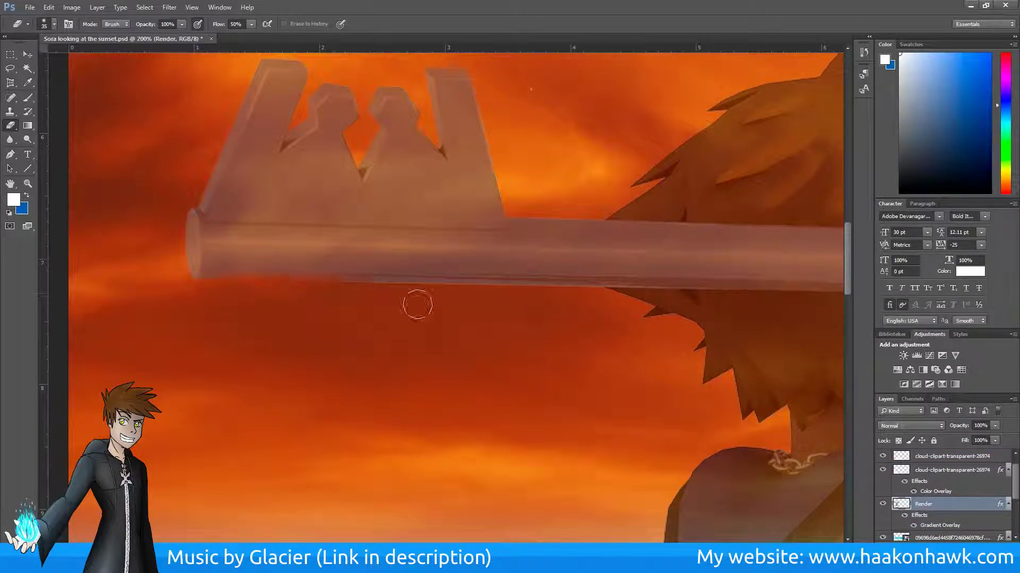
{"action": "key", "text": "ctrl+minus"}
{"action": "key", "text": "ctrl+minus"}
{"action": "key", "text": "ctrl+minus"}
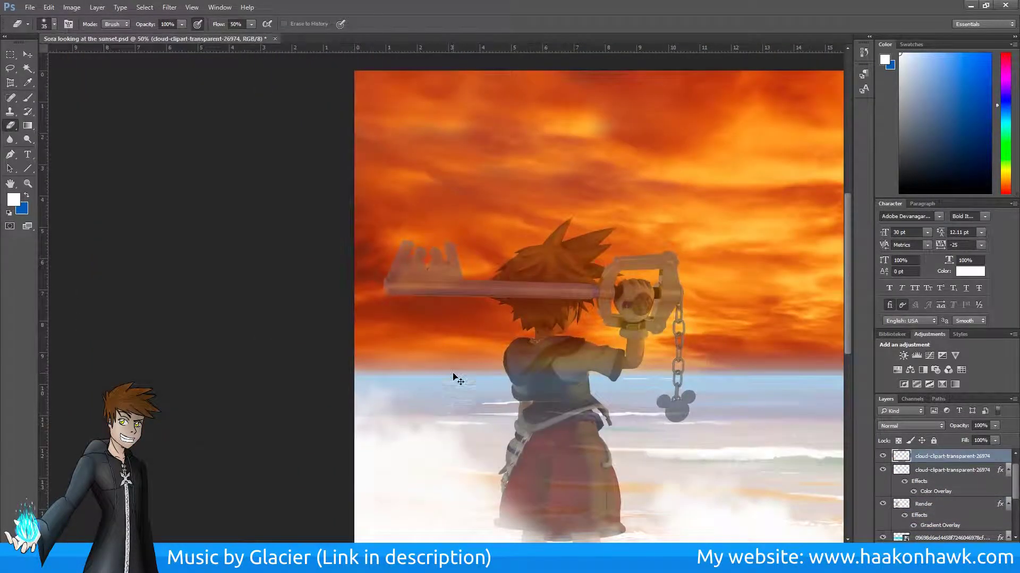
{"action": "key", "text": "ctrl+minus"}
{"action": "key", "text": "m"}
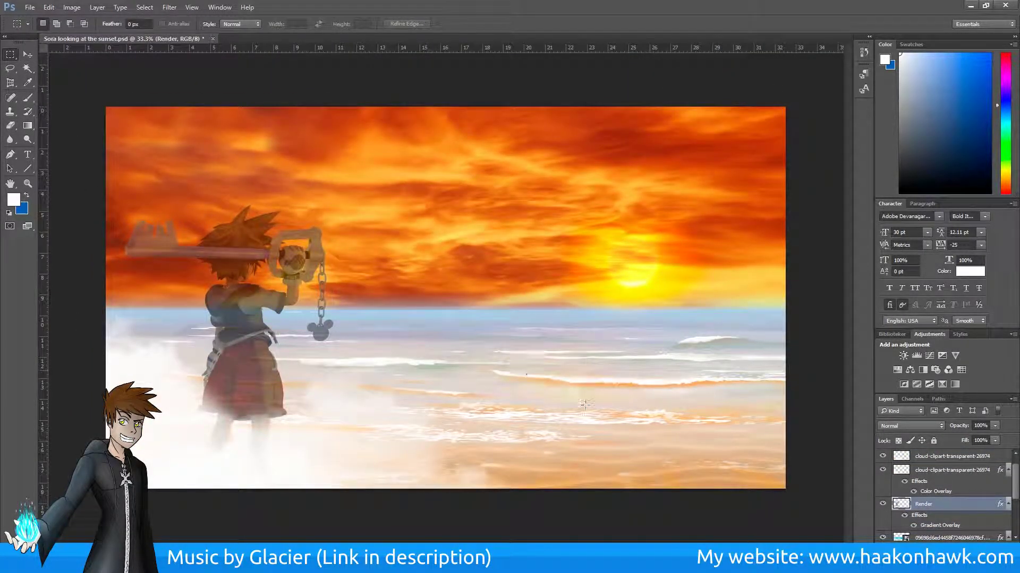
{"action": "scroll", "coordinate": [927, 493], "scroll_direction": "down", "scroll_amount": 2}
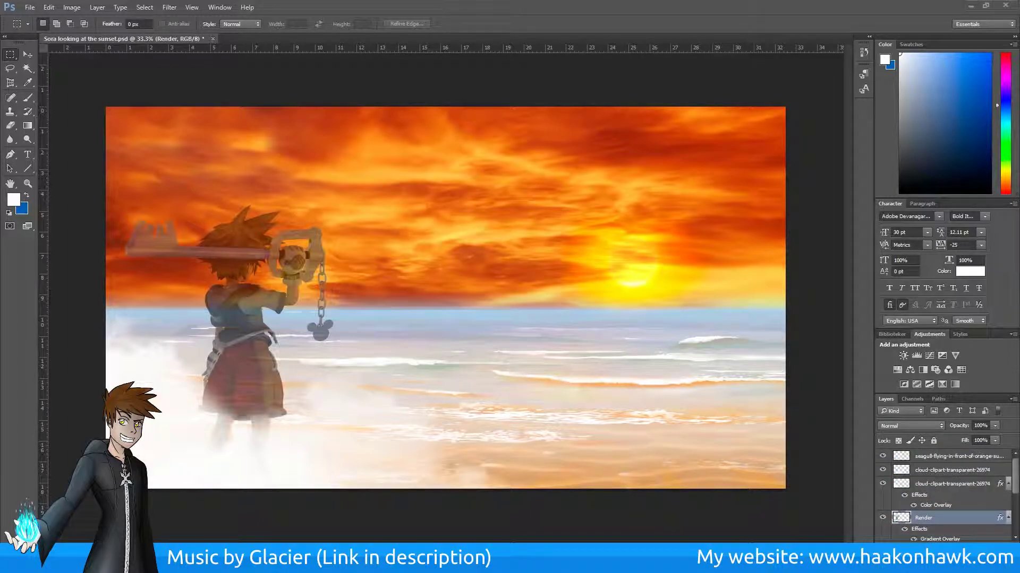
{"action": "left_click", "coordinate": [927, 486]}
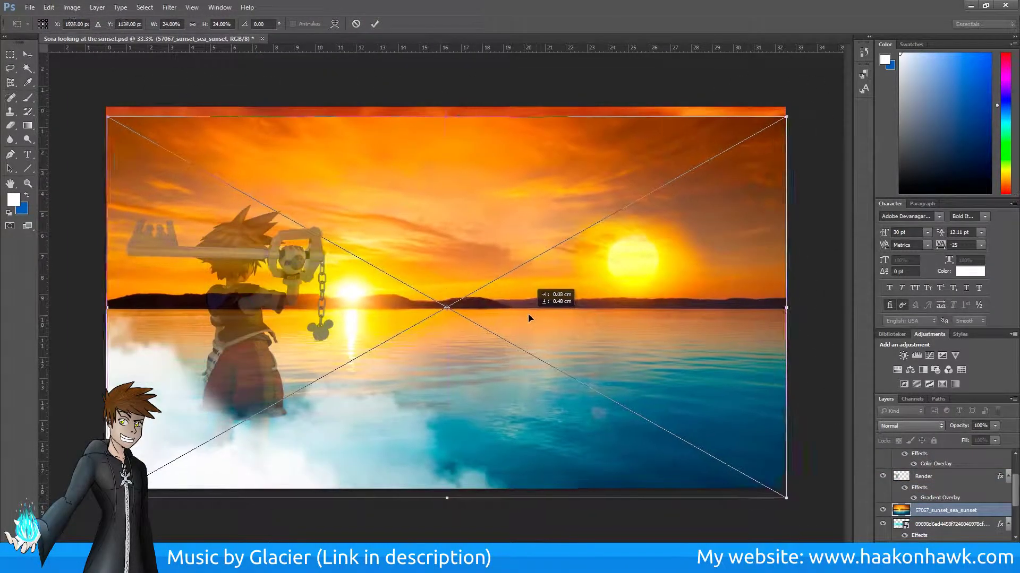
- Position the sunset-sea photo up and left to line up its horizon
{"action": "left_click_drag", "start_coordinate": [528, 318], "coordinate": [529, 308]}
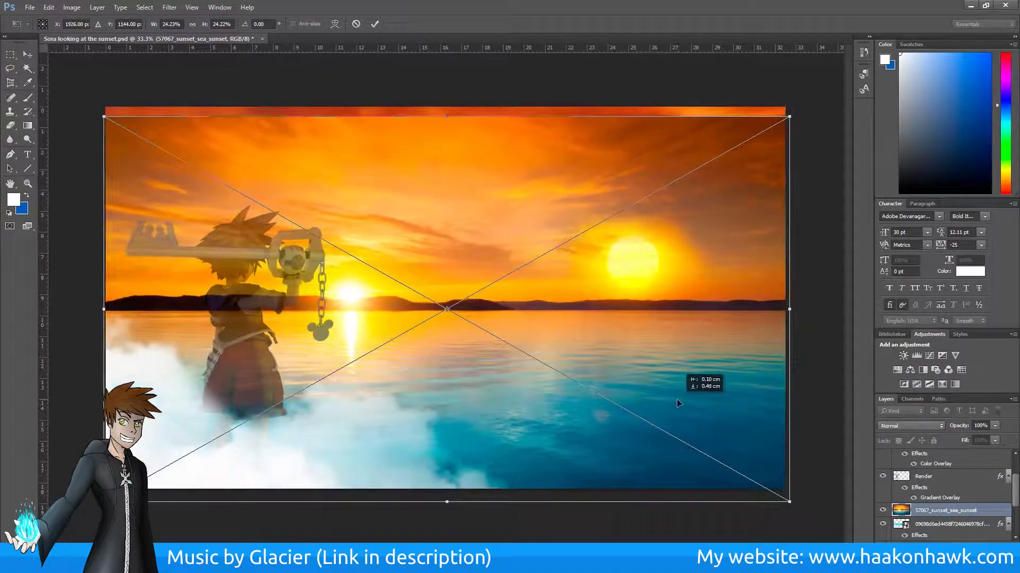
{"action": "key", "text": "Return"}
{"action": "left_click_drag", "start_coordinate": [580, 267], "coordinate": [551, 249]}
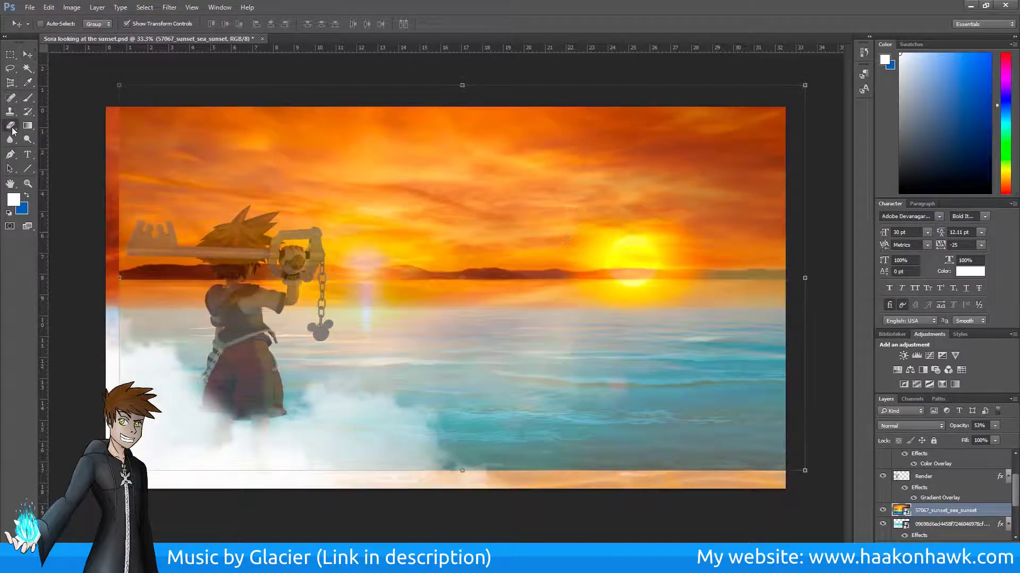
- Erase the sunset photo from the sky and lower sea, blending its edge into the beach
{"action": "key", "text": "e"}
{"action": "mouse_move", "coordinate": [666, 264]}
{"action": "left_mouse_down"}
{"action": "mouse_move", "coordinate": [372, 207]}
{"action": "mouse_move", "coordinate": [496, 170]}
{"action": "left_mouse_up"}
{"action": "left_click_drag", "start_coordinate": [770, 446], "coordinate": [358, 462]}
{"action": "key", "text": "v"}
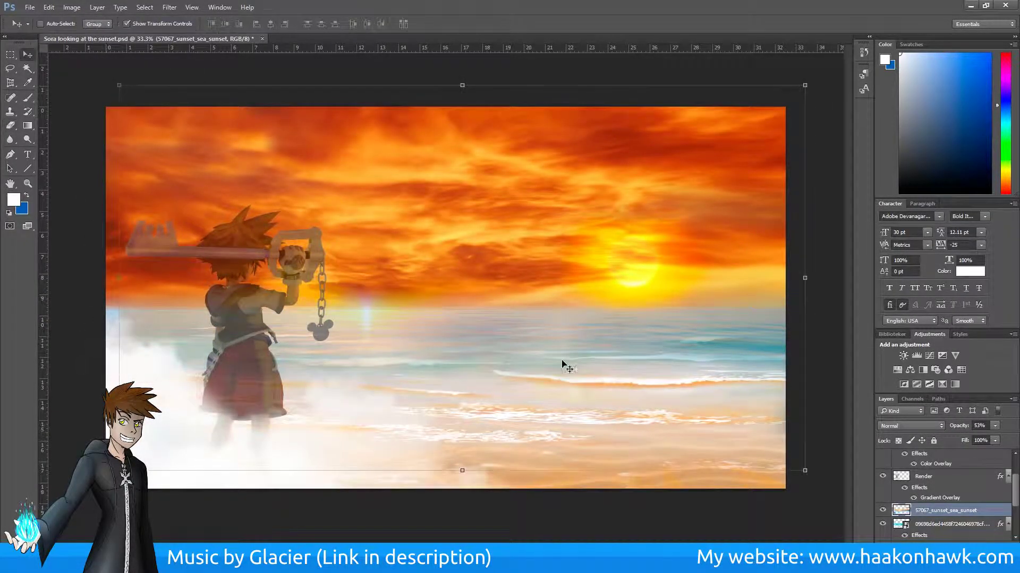
{"action": "left_click_drag", "start_coordinate": [562, 365], "coordinate": [556, 368]}
{"action": "key", "text": "e"}
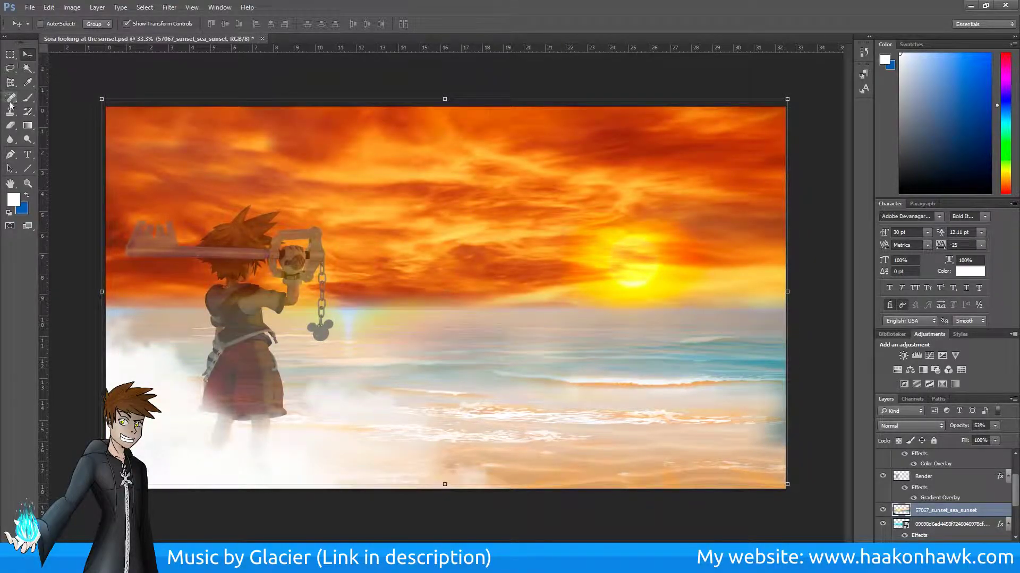
{"action": "left_click_drag", "start_coordinate": [744, 371], "coordinate": [318, 391]}
{"action": "left_click_drag", "start_coordinate": [350, 318], "coordinate": [295, 346]}
- Set the sunset-sea layer's blend mode to Overlay in its Blending Options
{"action": "right_click", "coordinate": [946, 511]}
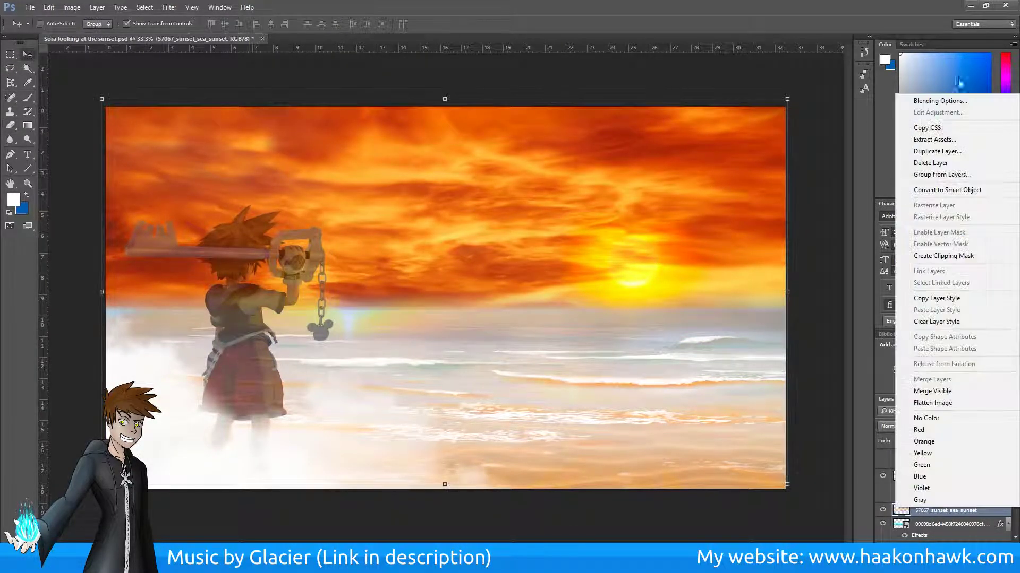
{"action": "left_click", "coordinate": [903, 101]}
{"action": "left_click", "coordinate": [757, 388]}
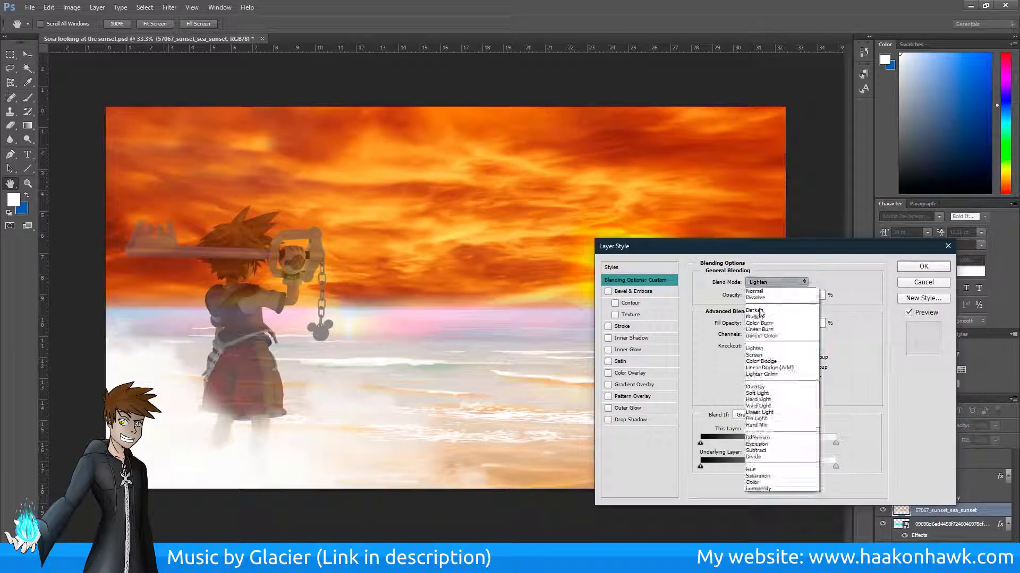
{"action": "left_click", "coordinate": [734, 182]}
{"action": "left_click_drag", "start_coordinate": [883, 356], "coordinate": [658, 407]}
{"action": "left_click", "coordinate": [532, 439]}
{"action": "left_click", "coordinate": [520, 384]}
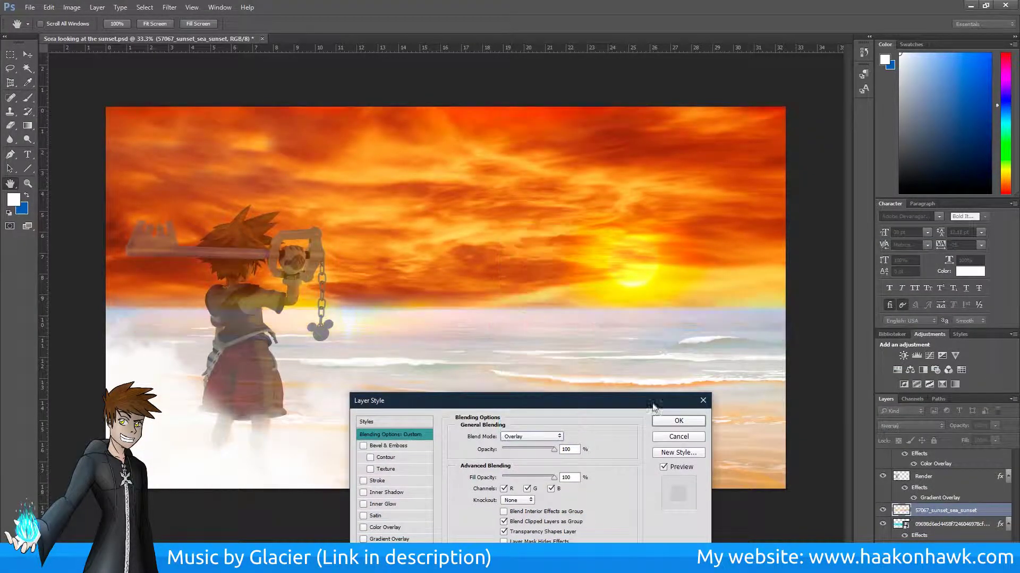
{"action": "left_click", "coordinate": [678, 423]}
{"action": "key", "text": "e"}
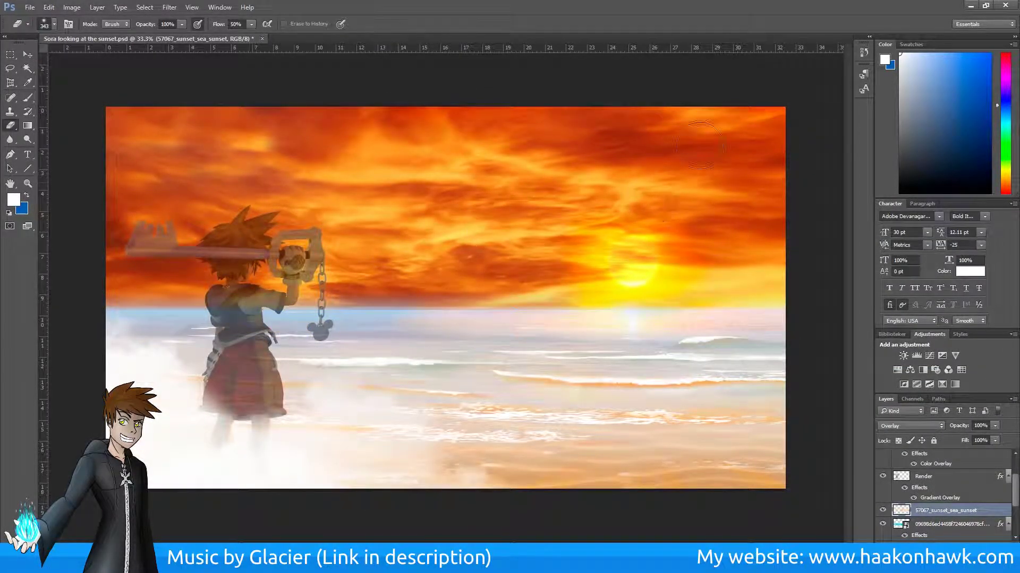
{"action": "key", "text": "s"}
{"action": "key", "text": "m"}
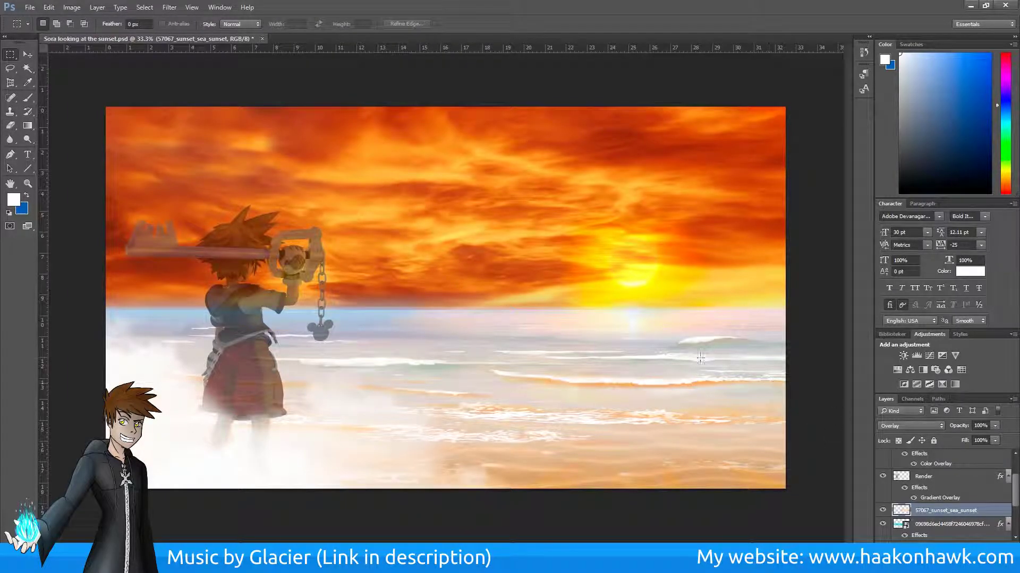